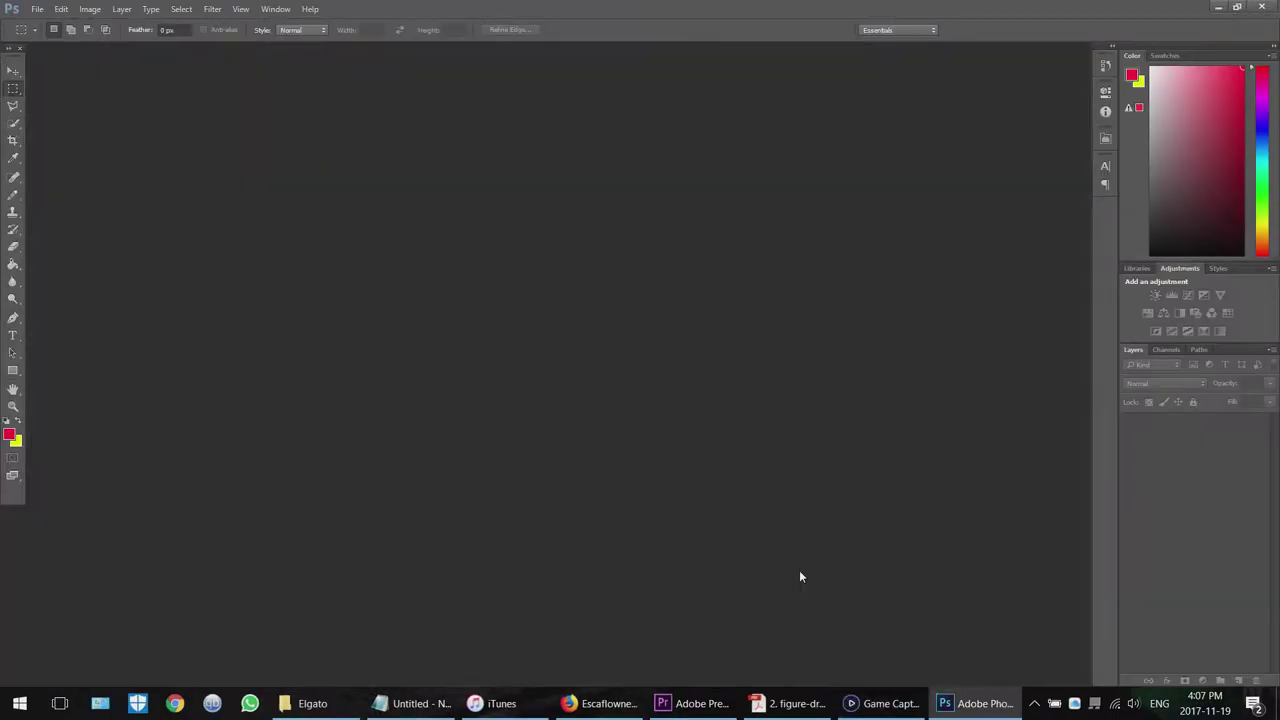
Restart the screen recording and return to Photoshop.
left_click(888, 710)
left_click(890, 706)
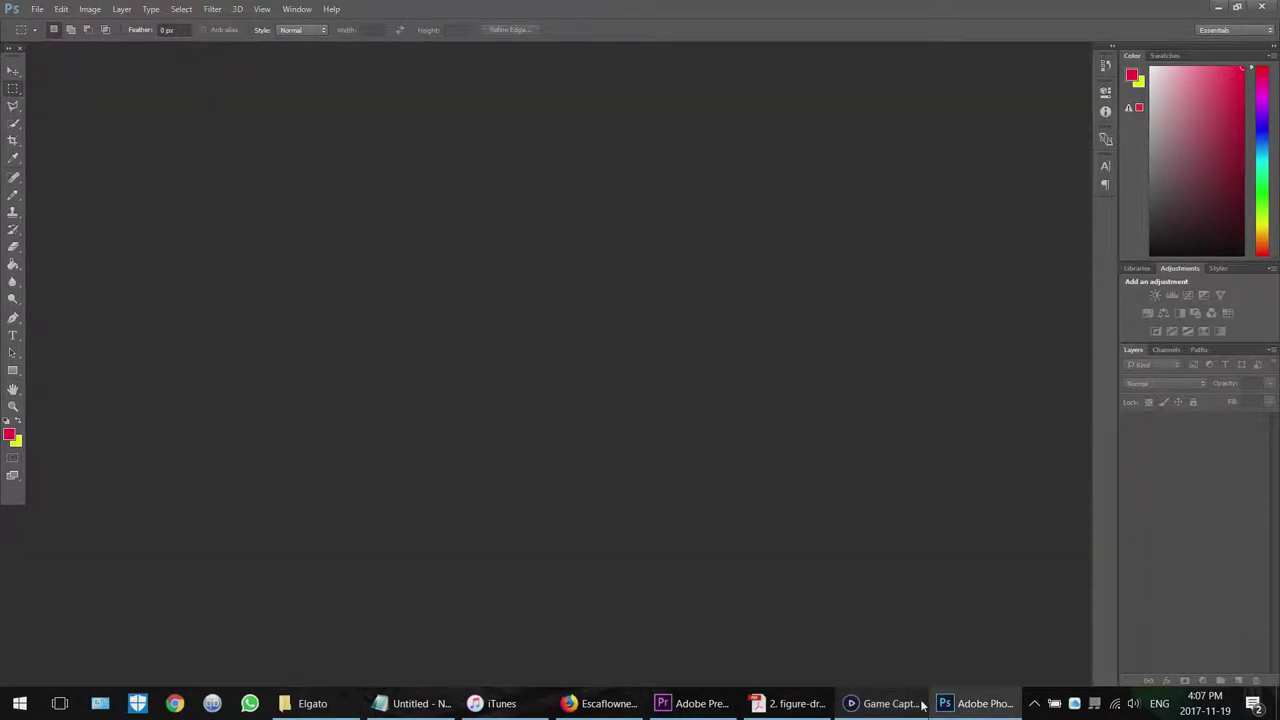
left_click(885, 705)
left_click(885, 705)
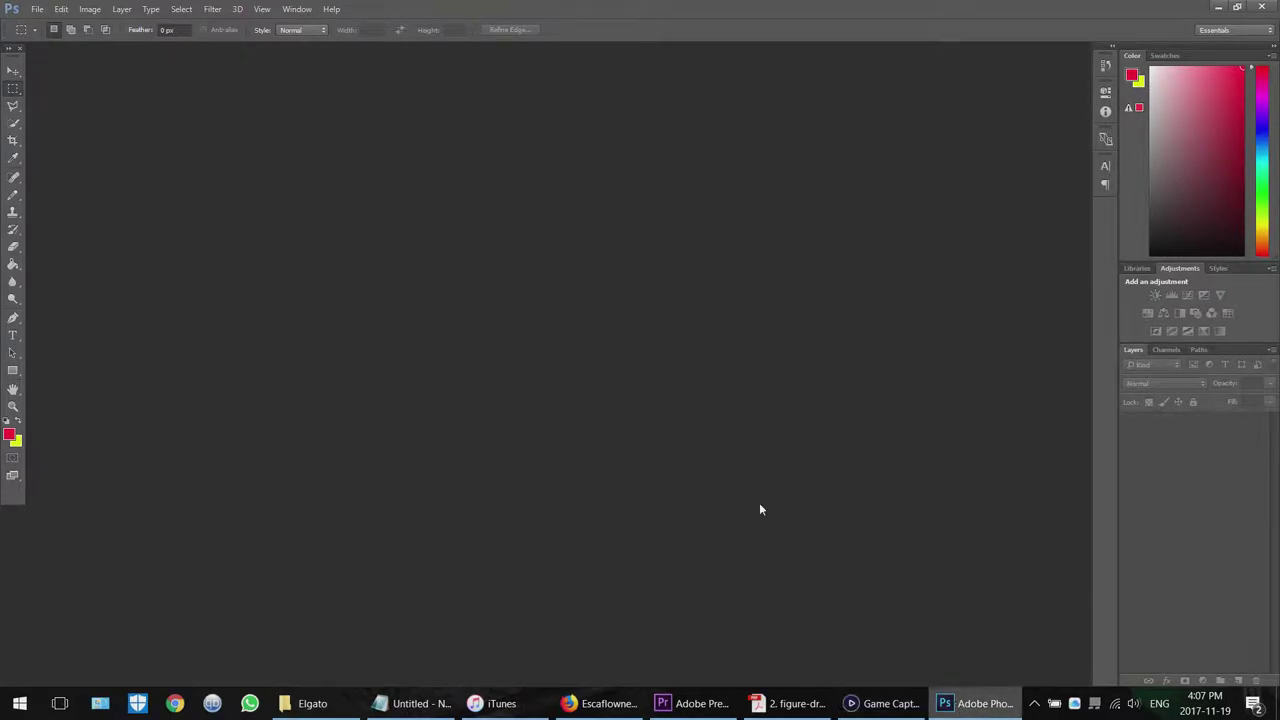
left_click(890, 704)
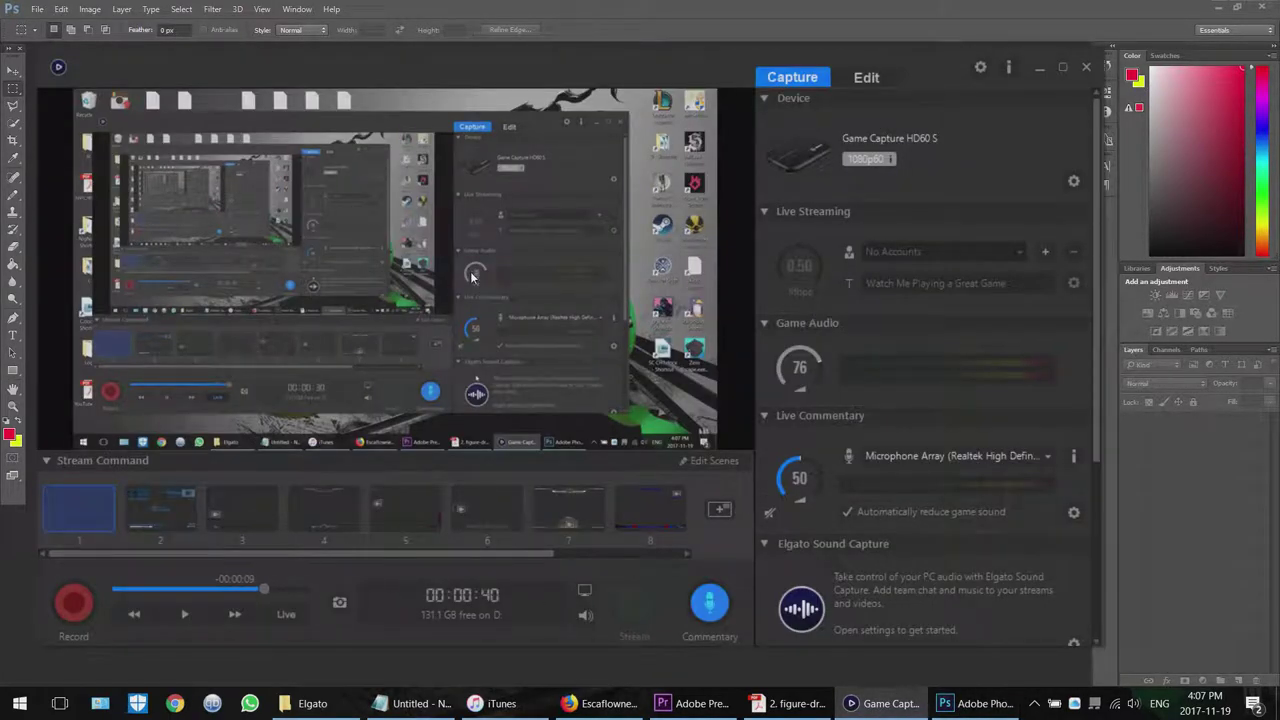
left_click(86, 604)
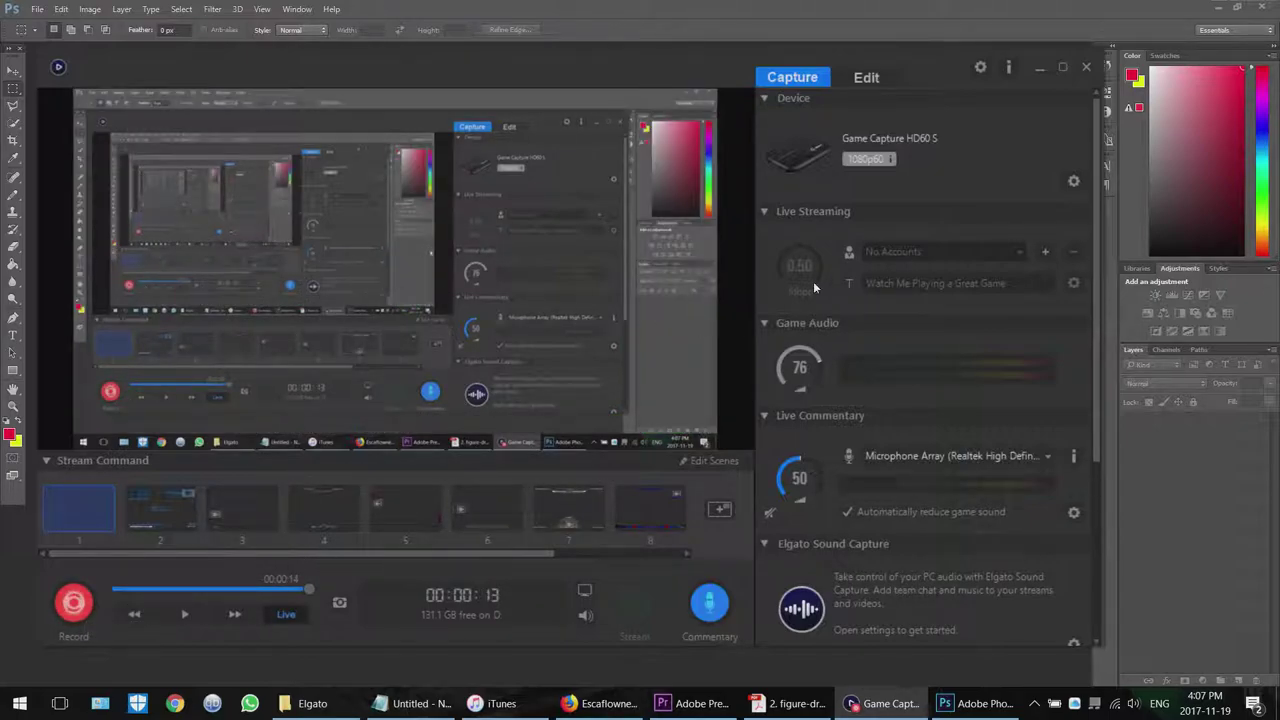
left_click(909, 24)
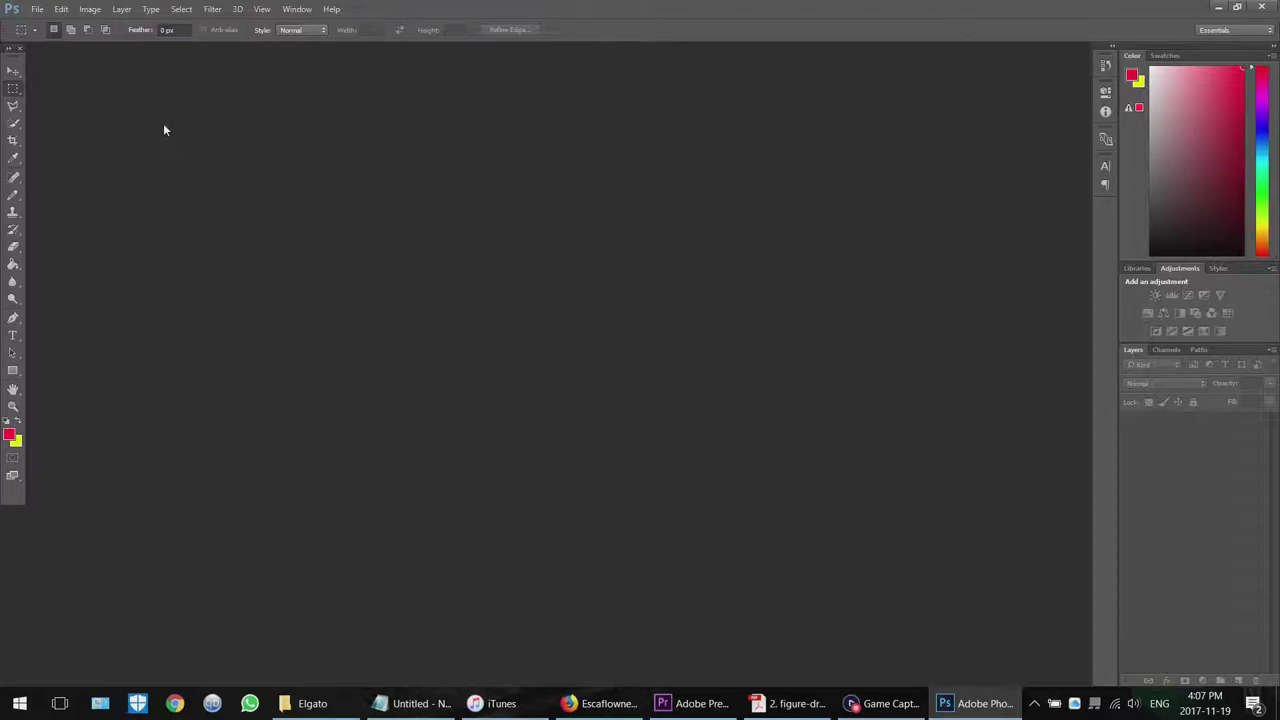
Open the_last_guardian-art-game-fantasy-(263).jpg from the Episode 22 folder.
left_click(38, 10)
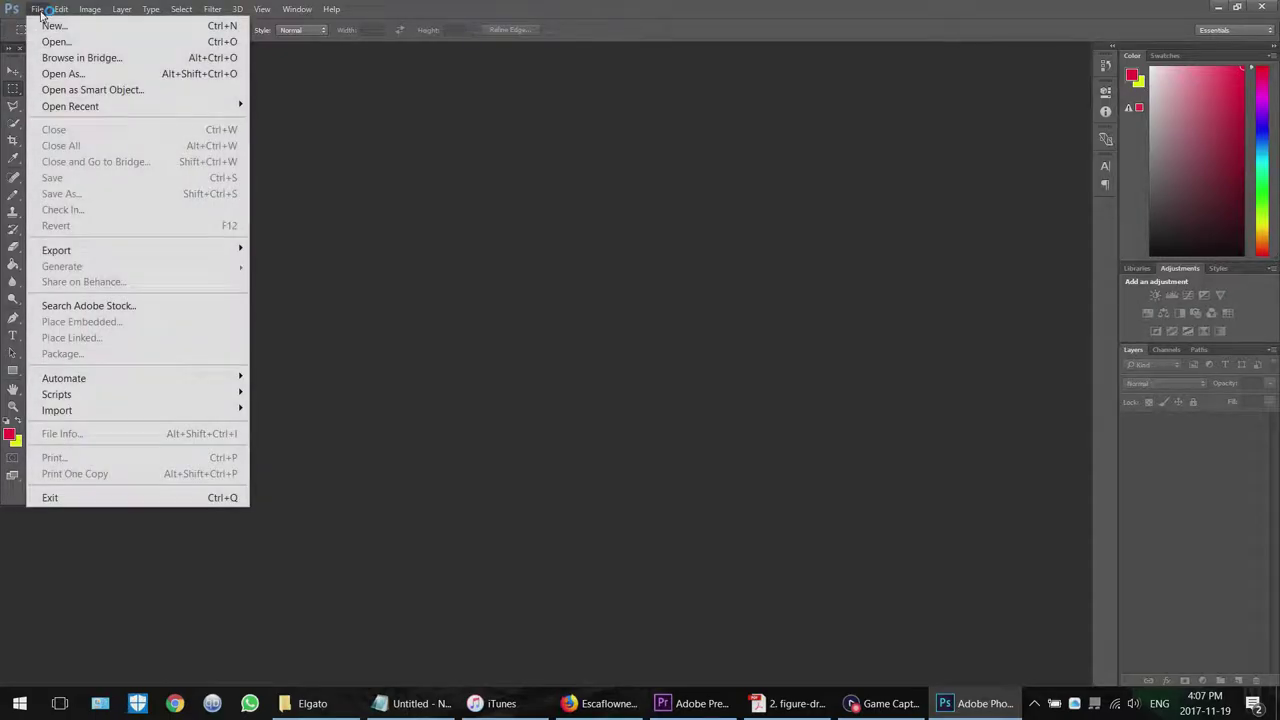
left_click(86, 45)
scroll(680, 232, "down", 3)
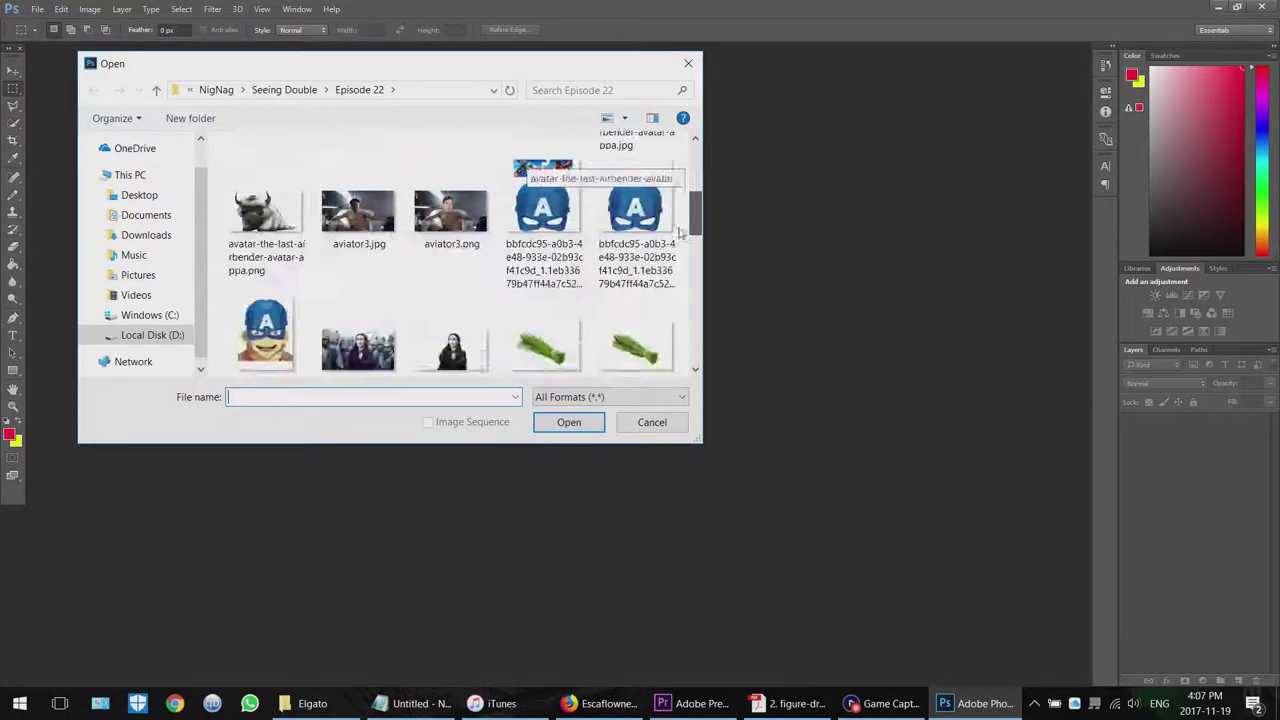
scroll(680, 232, "down", 10)
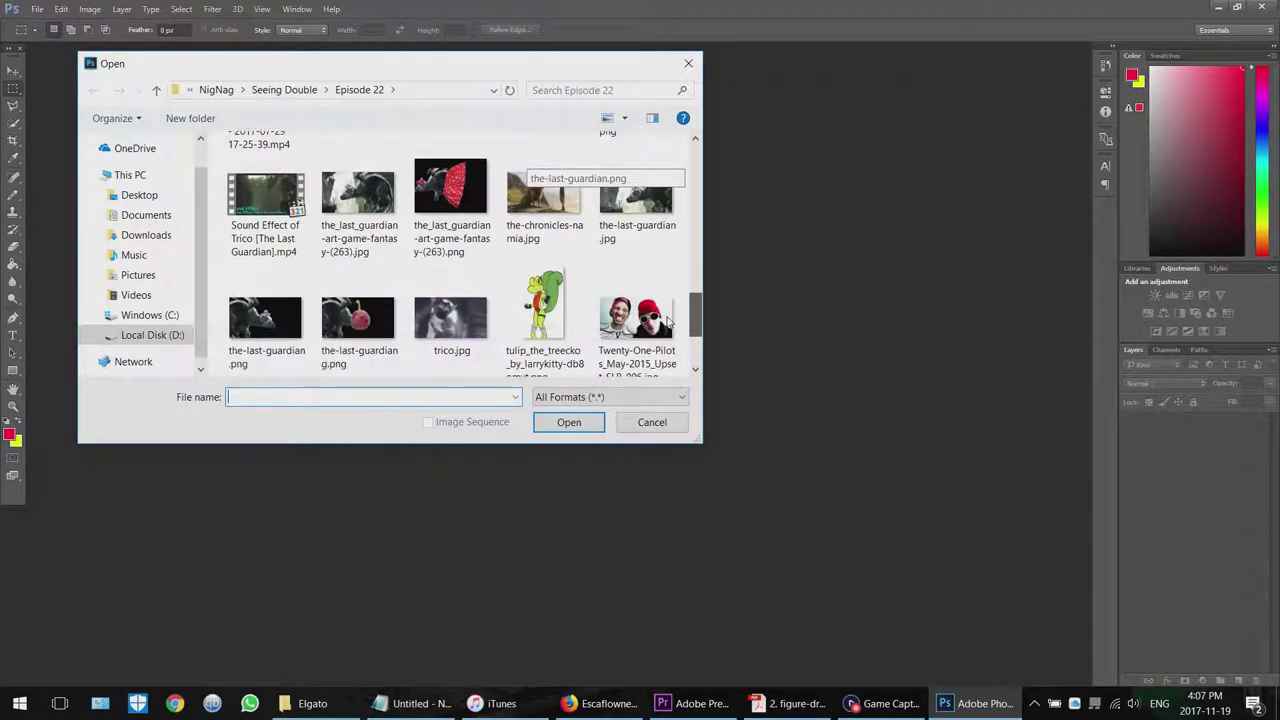
left_click(376, 198)
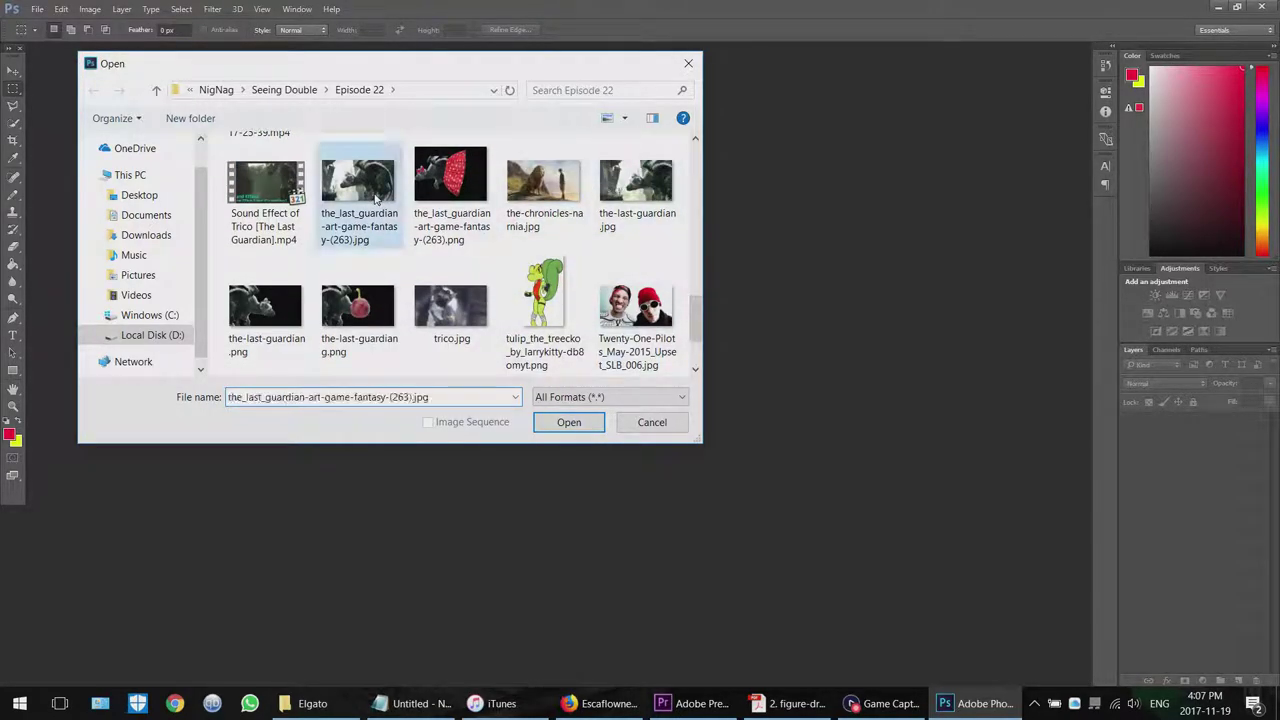
left_click(560, 422)
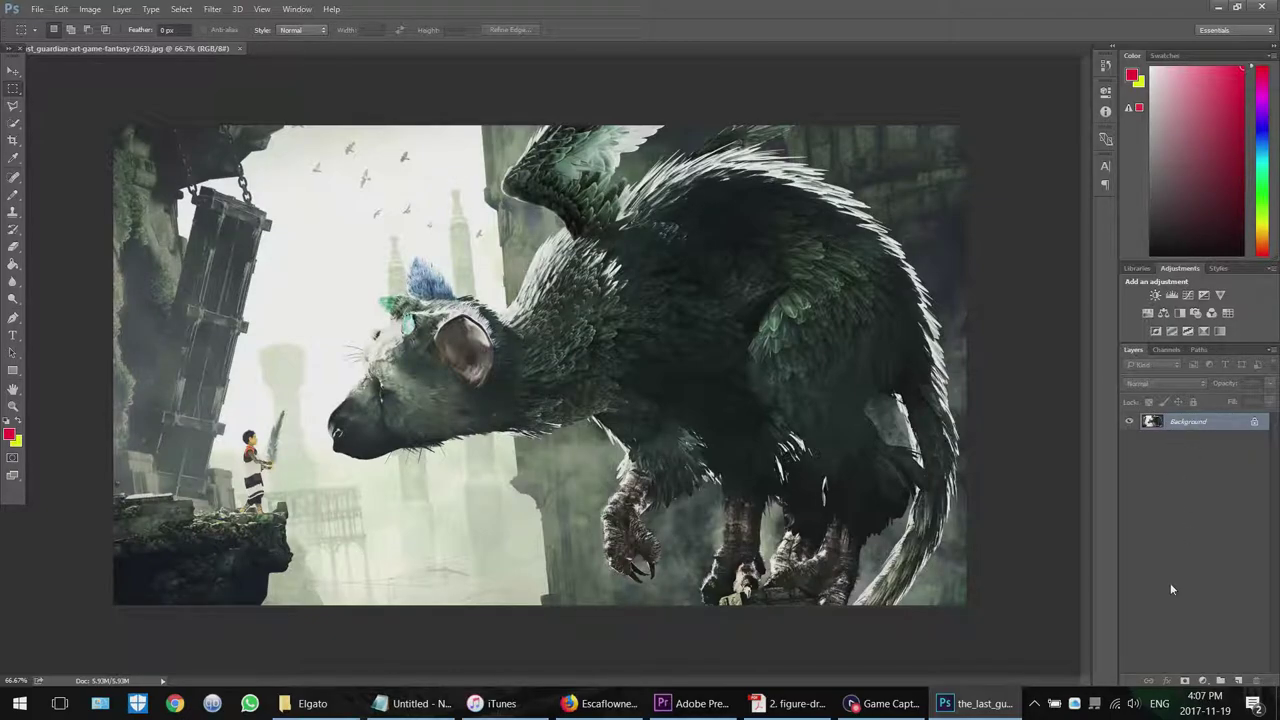
Duplicate the Background layer as Background copy.
right_click(1182, 426)
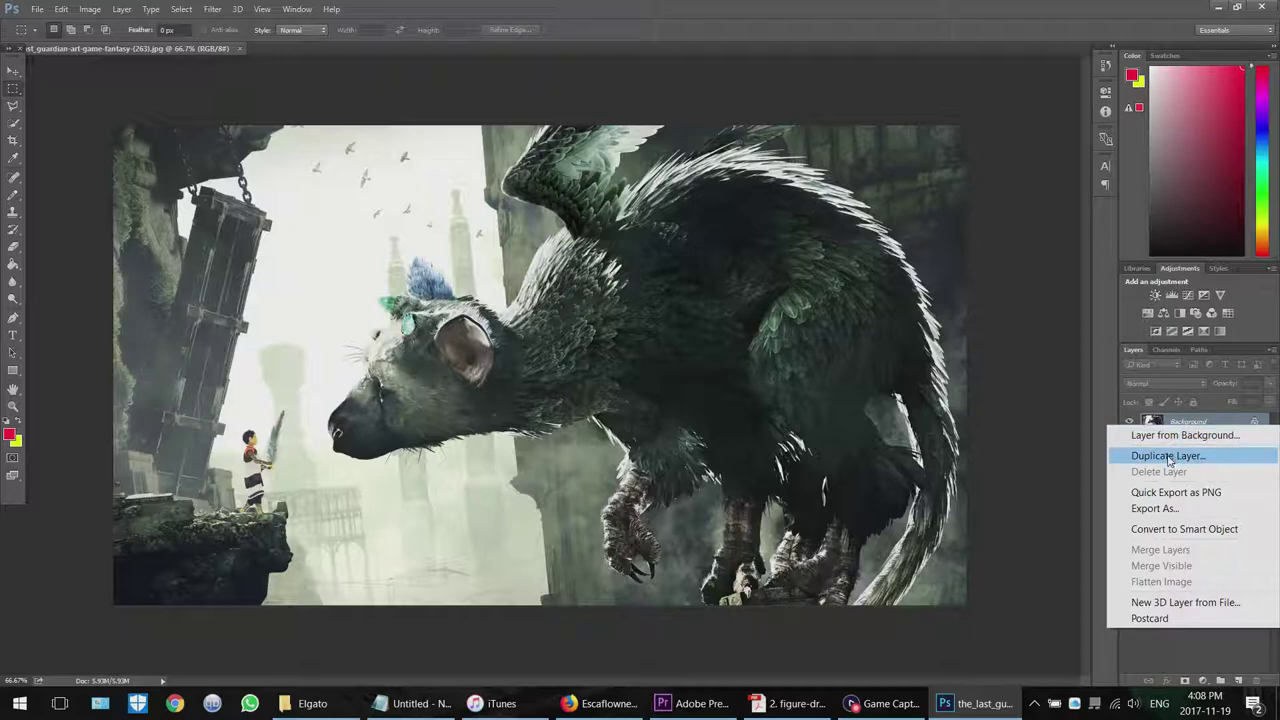
left_click(1167, 455)
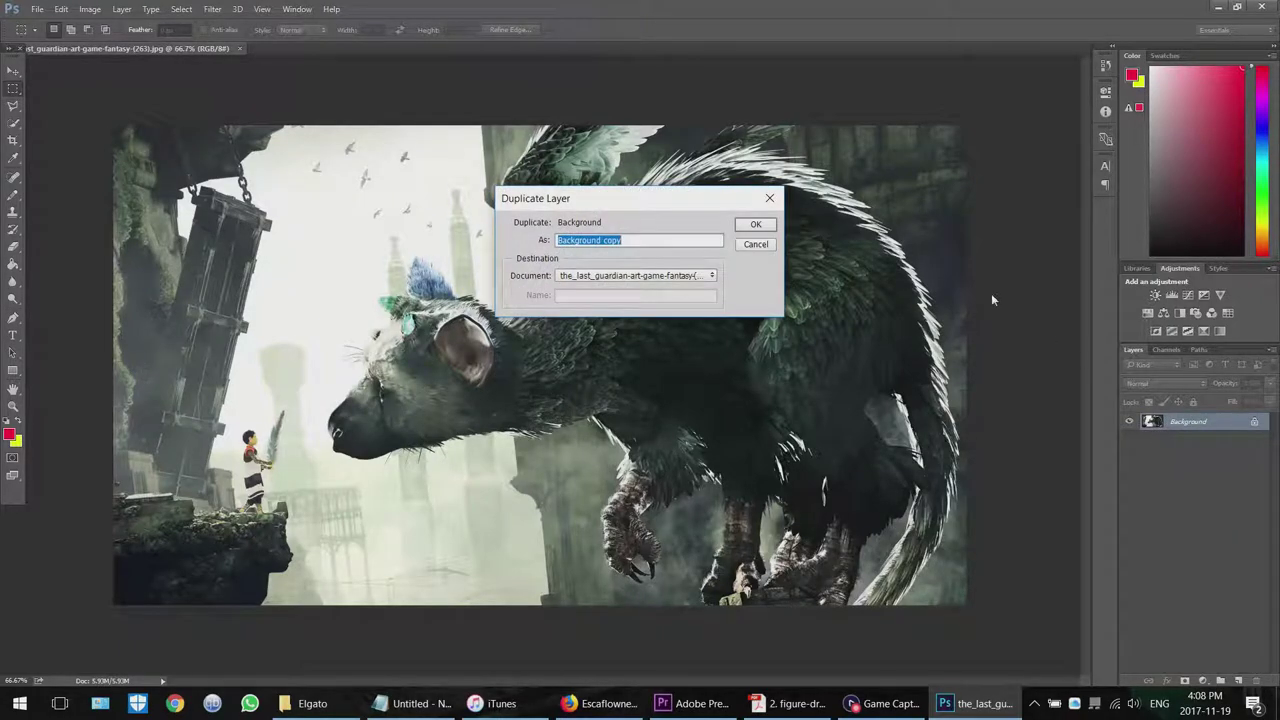
left_click(758, 225)
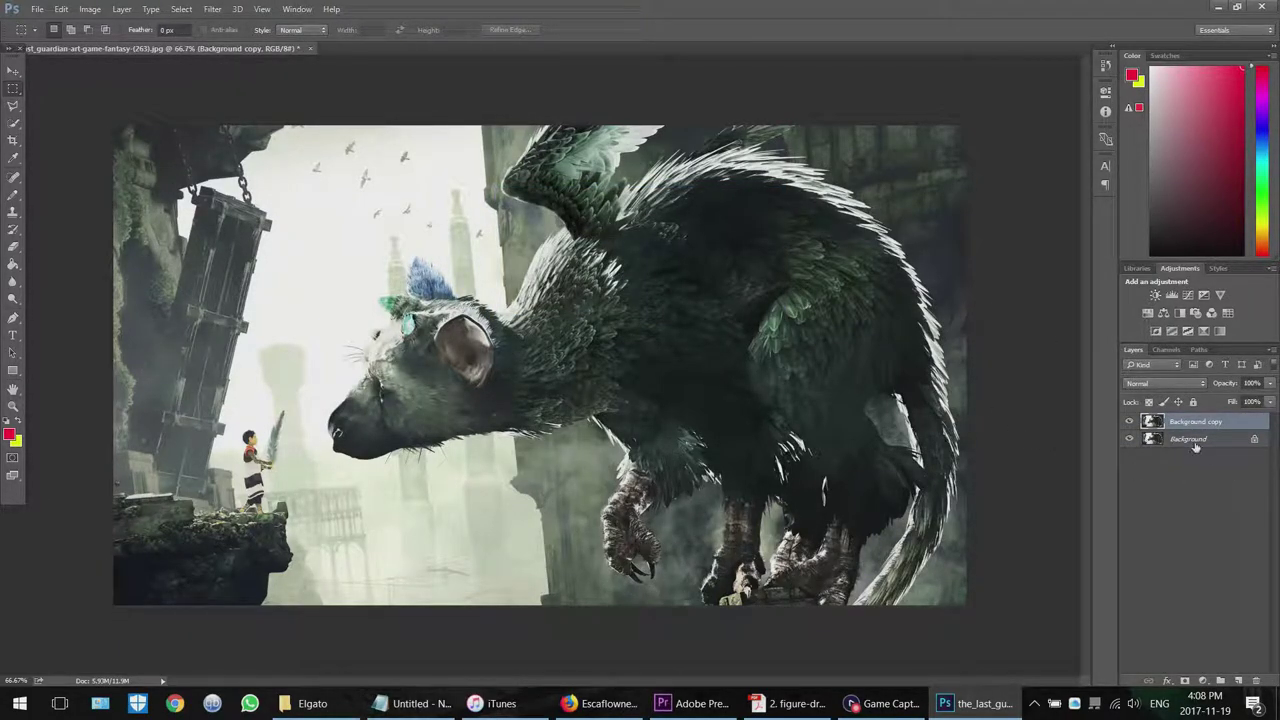
Toggle both layers' visibility to check them, leaving Background copy selected.
left_click(1172, 440)
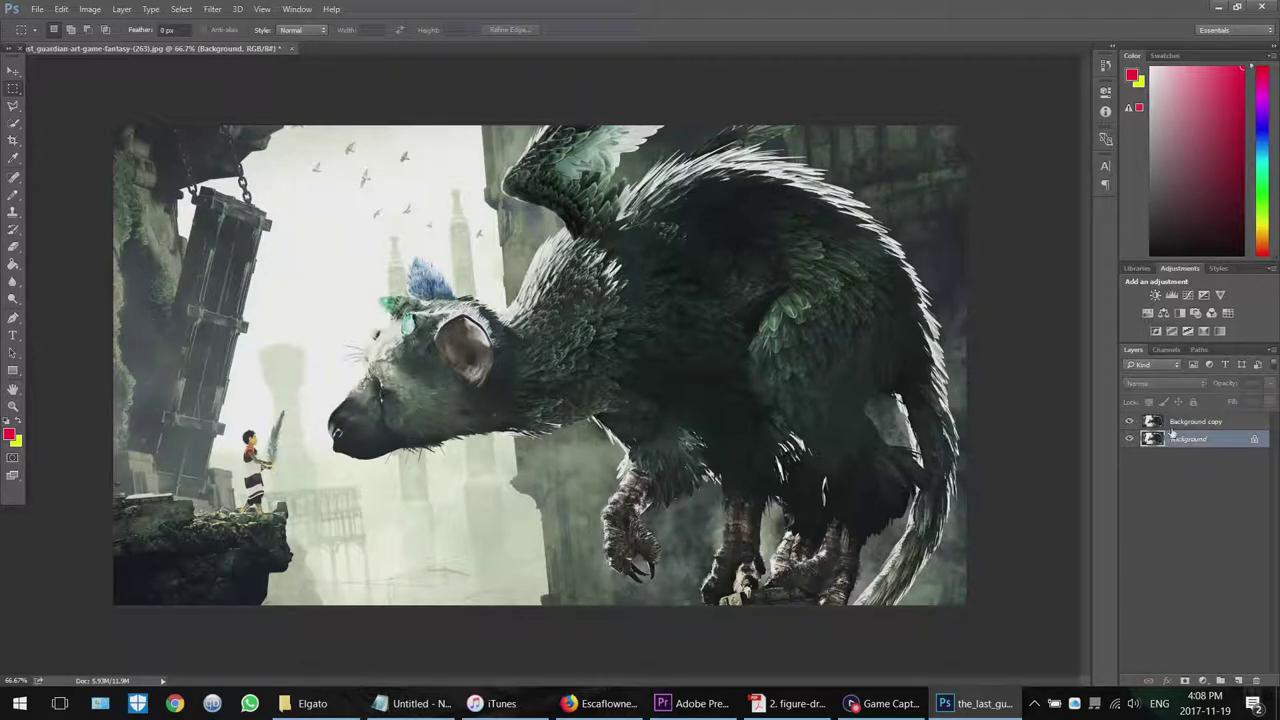
left_click(1170, 431)
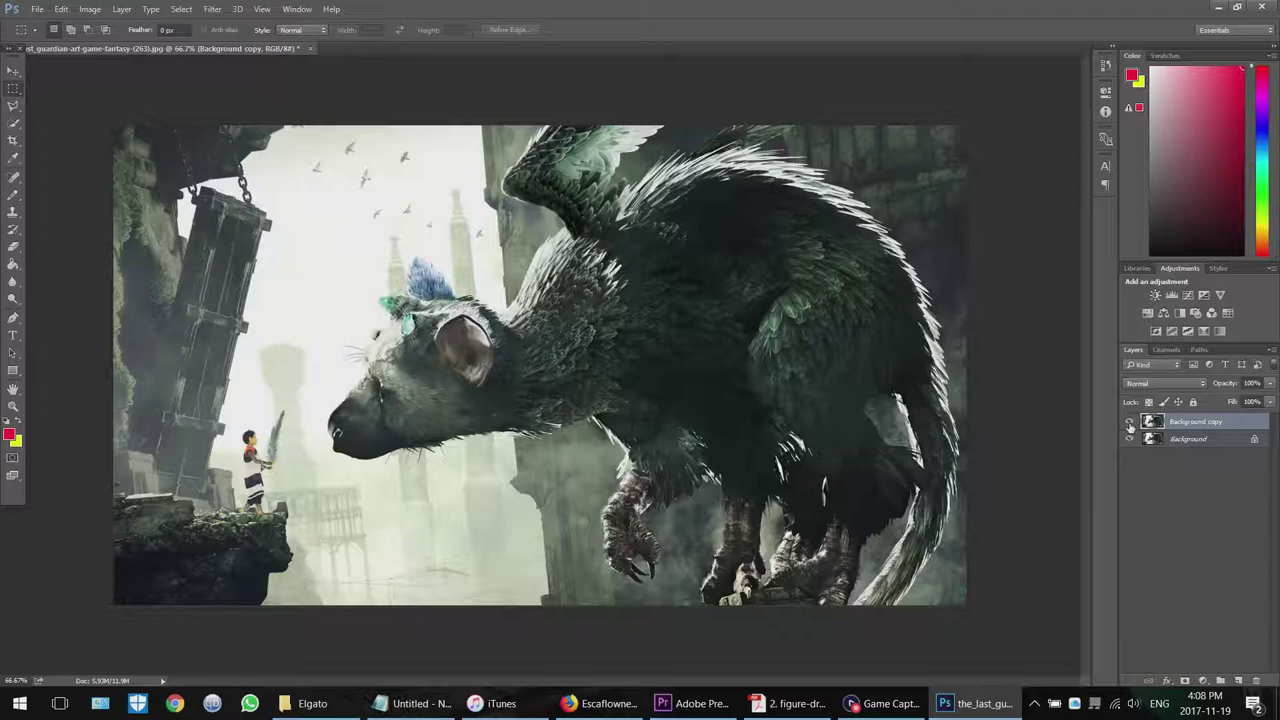
left_click(1130, 424)
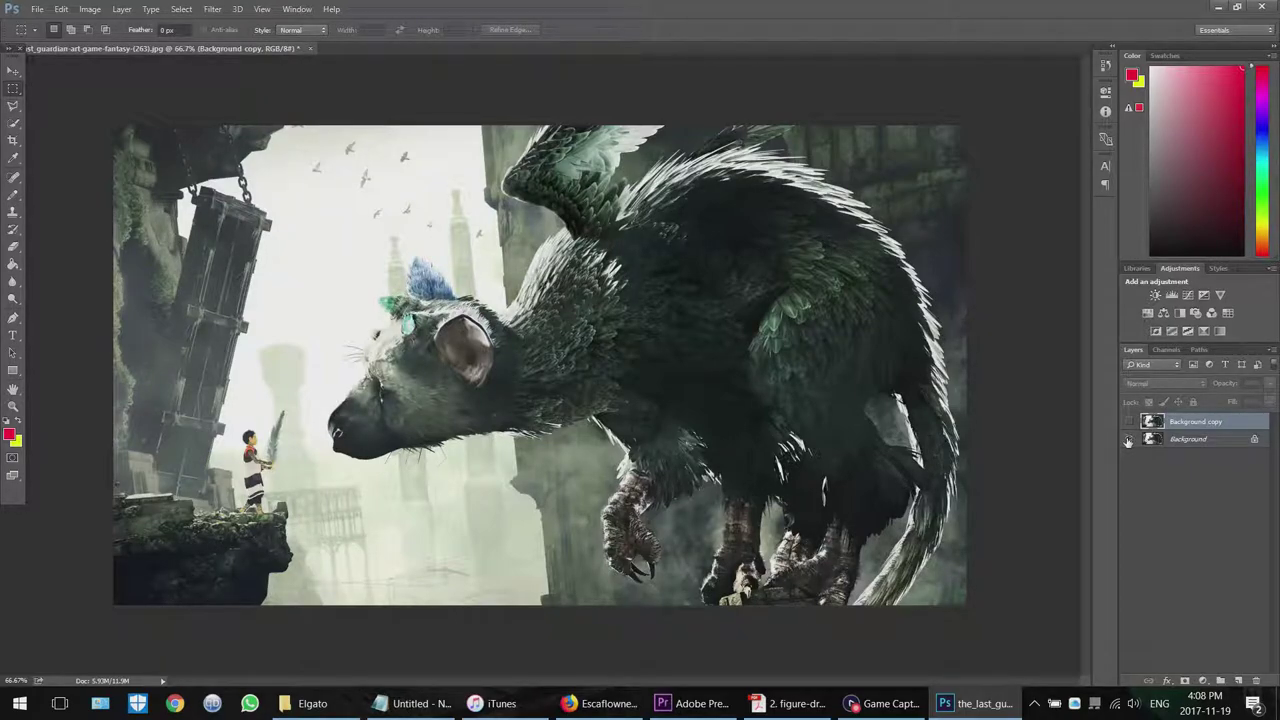
left_click(1129, 440)
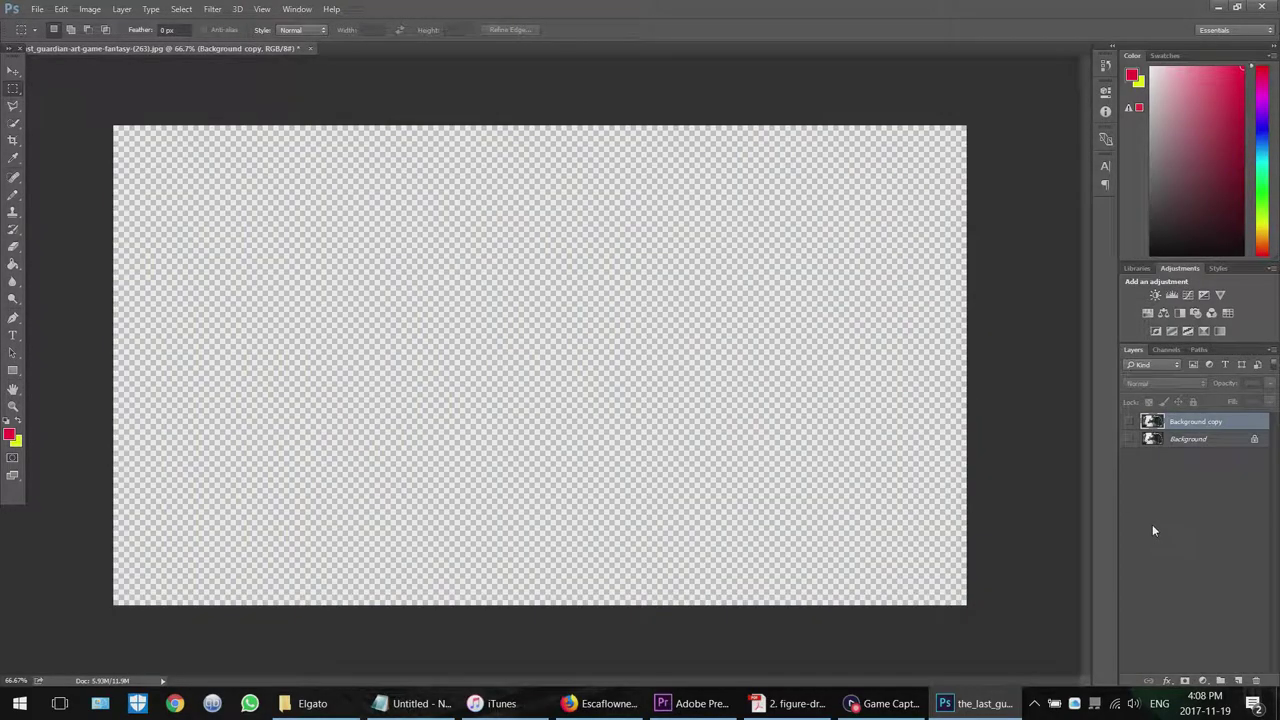
left_click(1130, 441)
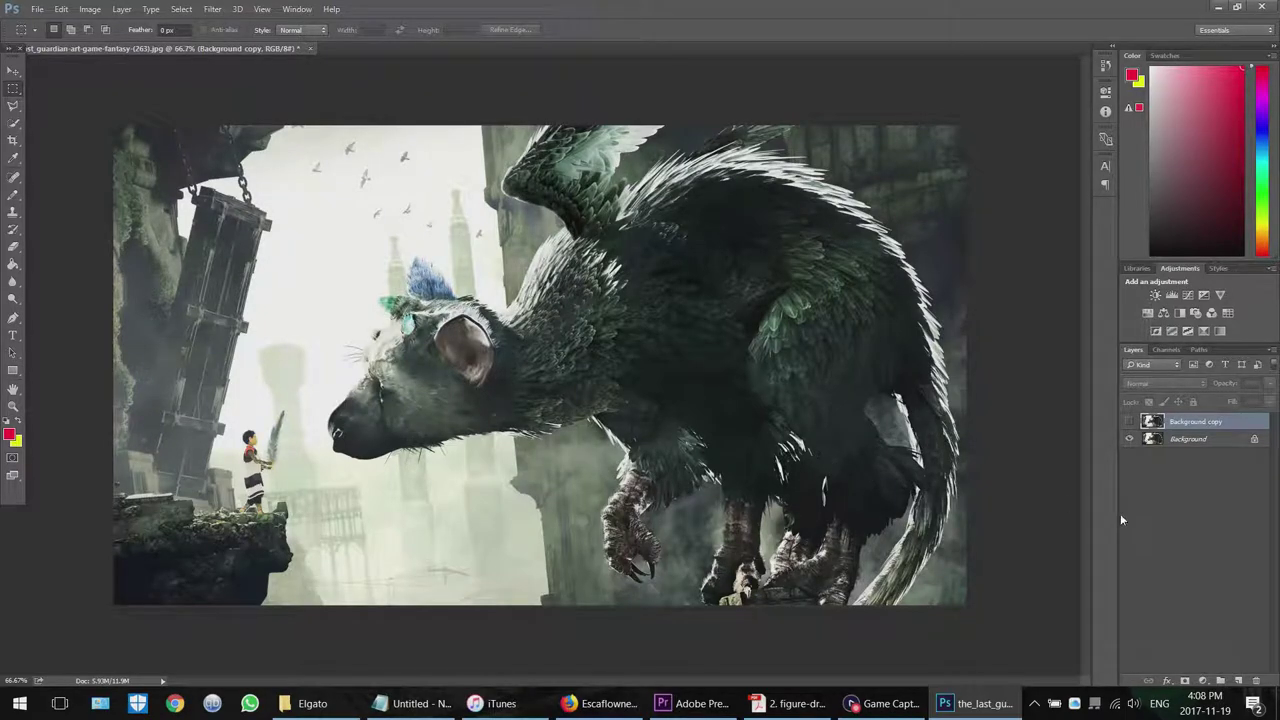
left_click(1129, 421)
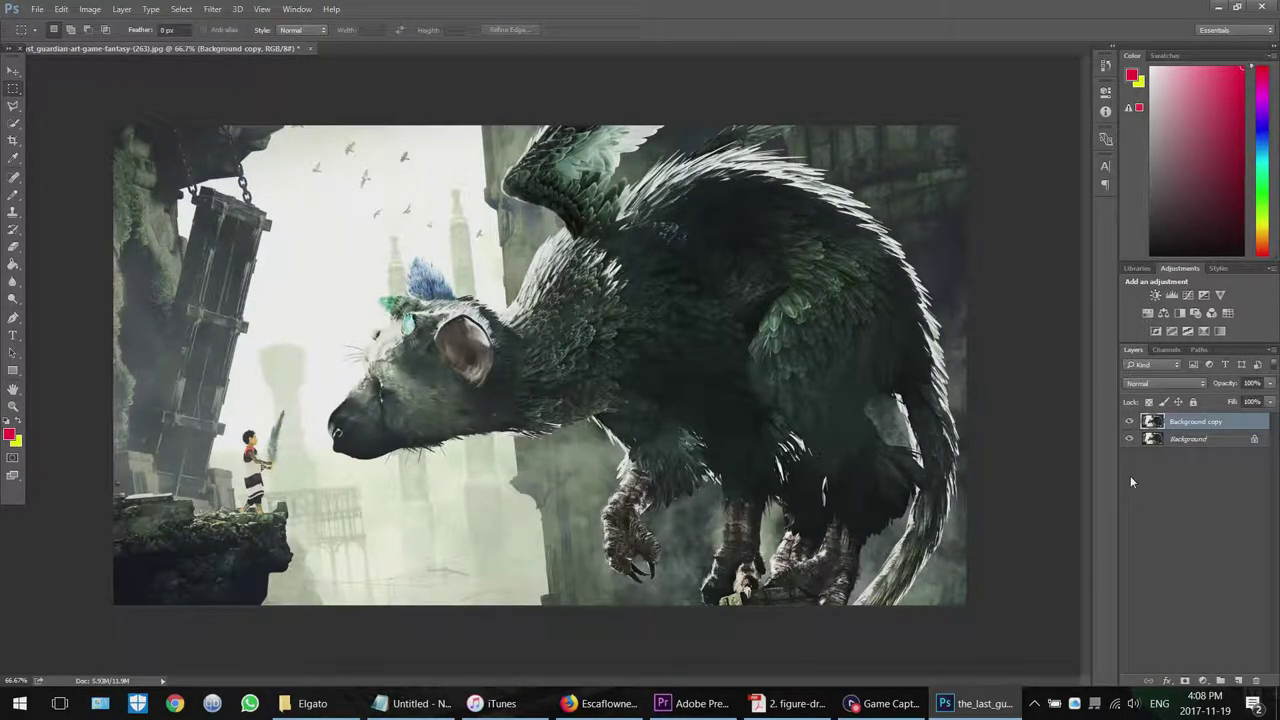
left_click(1181, 446)
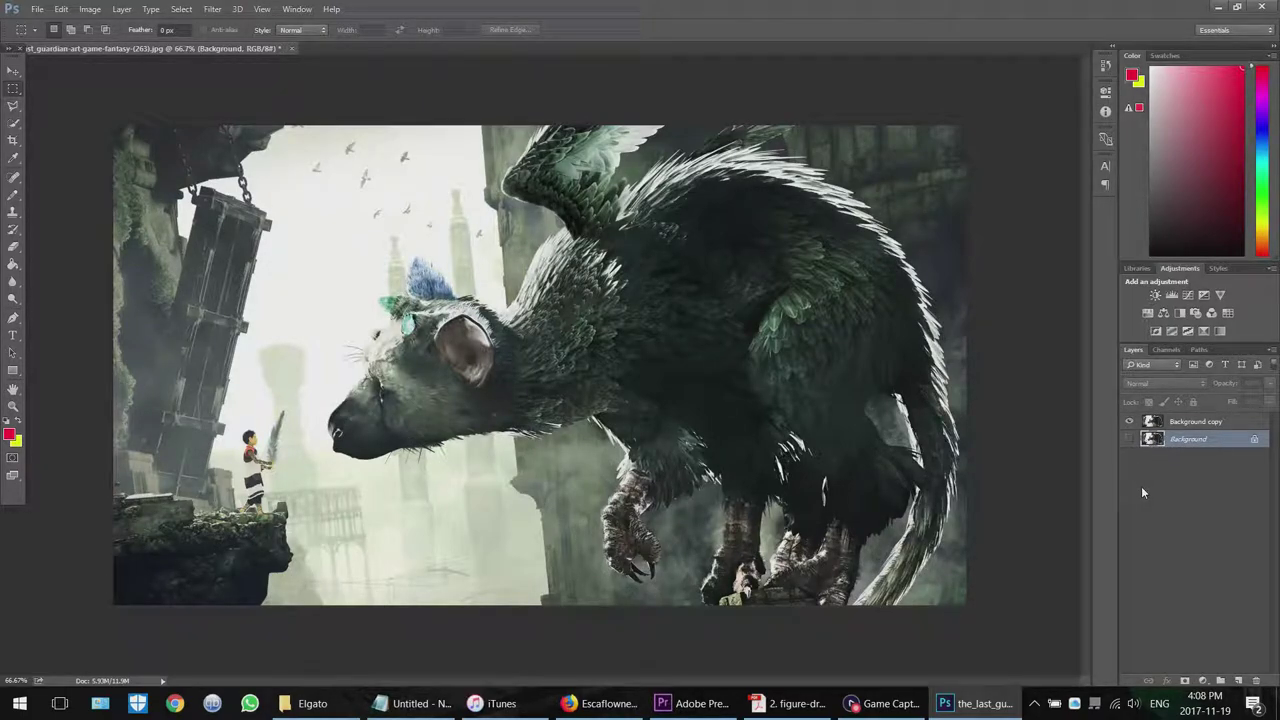
left_click(1180, 428)
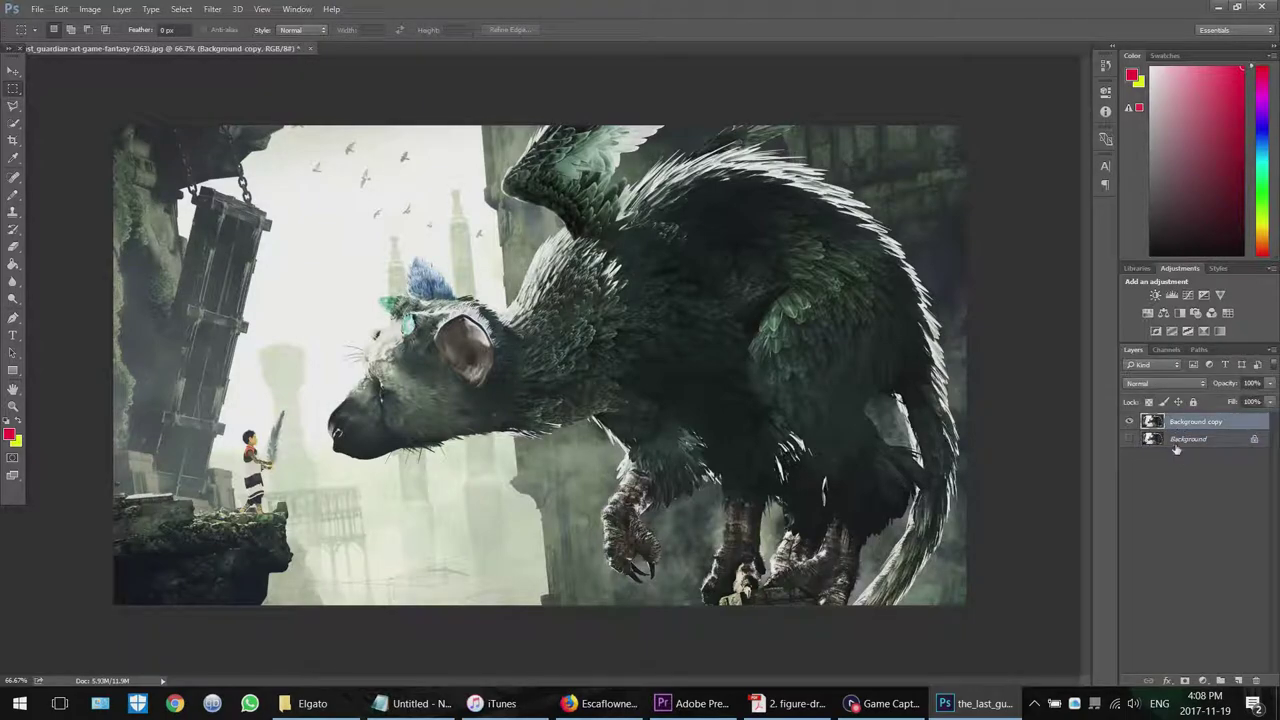
Switch to the Quick Selection Tool and set its brush size to 25 px.
left_click(17, 129)
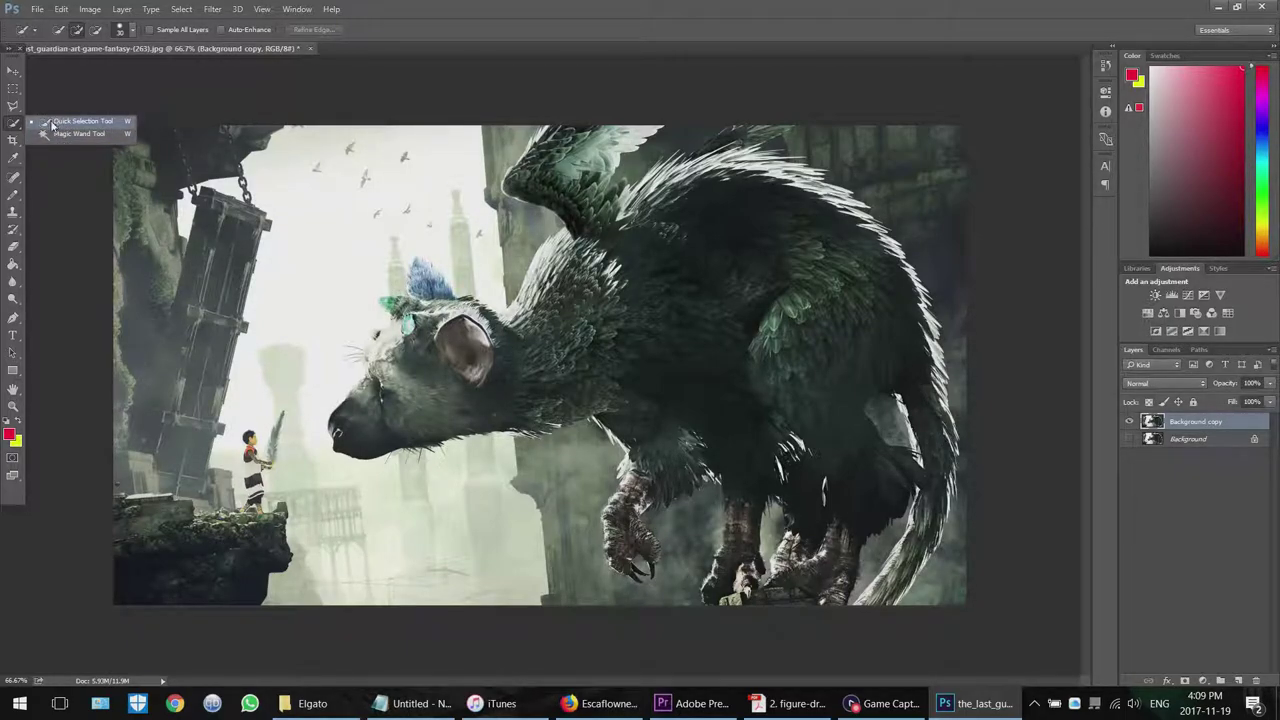
left_click(52, 122)
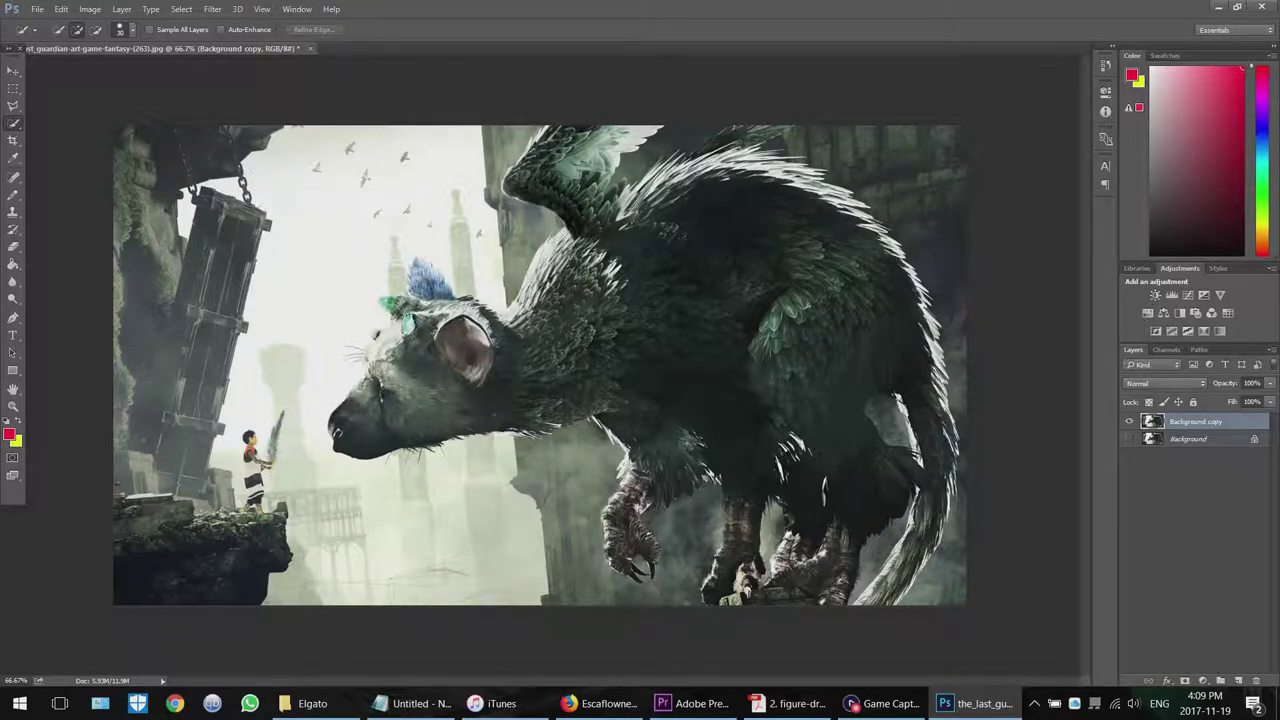
left_click(132, 31)
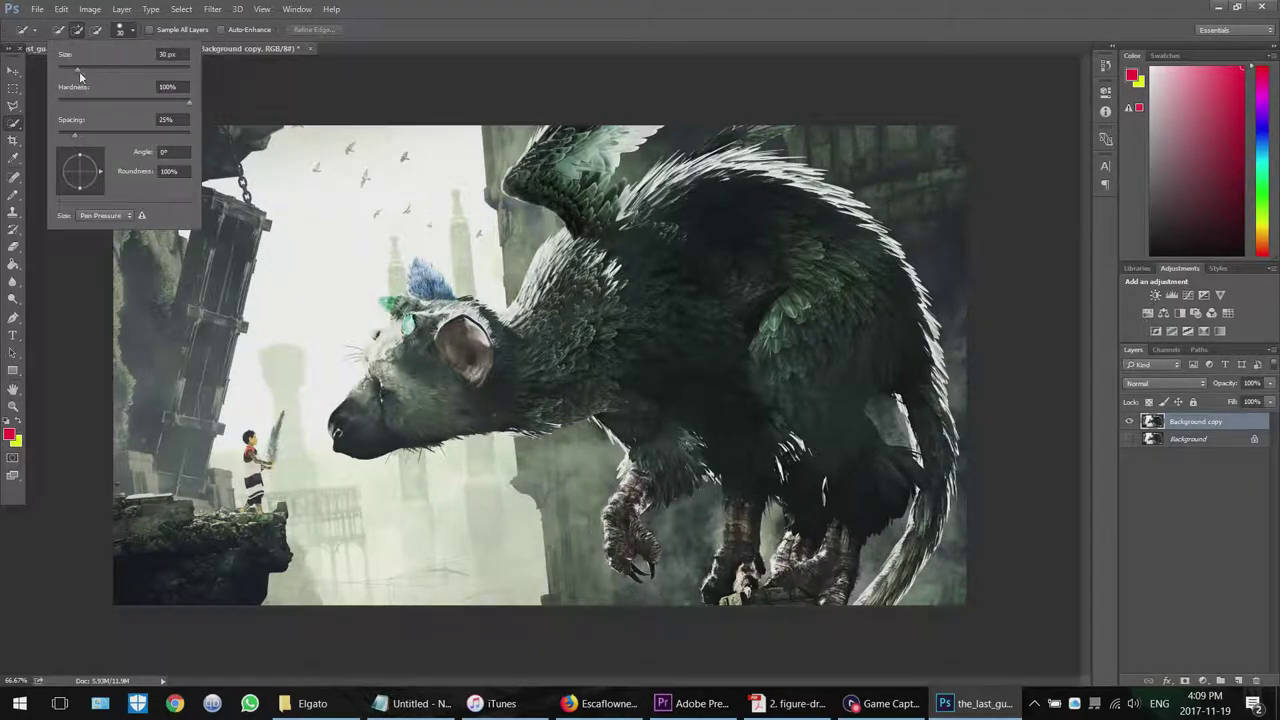
left_click_drag(79, 71, 131, 74)
left_click_drag(126, 69, 77, 69)
left_click(119, 38)
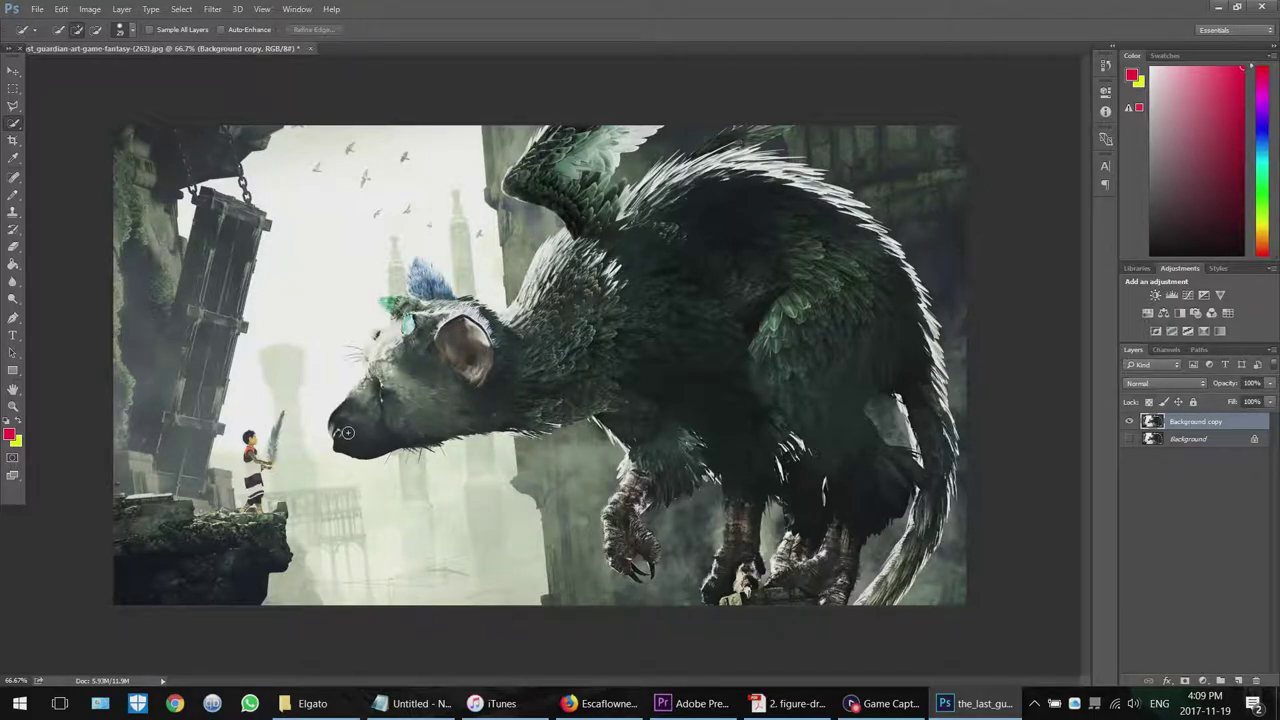
Paint a quick selection over Trico from its nose across the head, neck and wing.
mouse_move(340, 436)
left_mouse_down()
mouse_move(398, 414)
mouse_move(403, 372)
mouse_move(362, 394)
mouse_move(516, 400)
mouse_move(538, 385)
mouse_move(505, 343)
mouse_move(446, 308)
mouse_move(428, 272)
left_mouse_up()
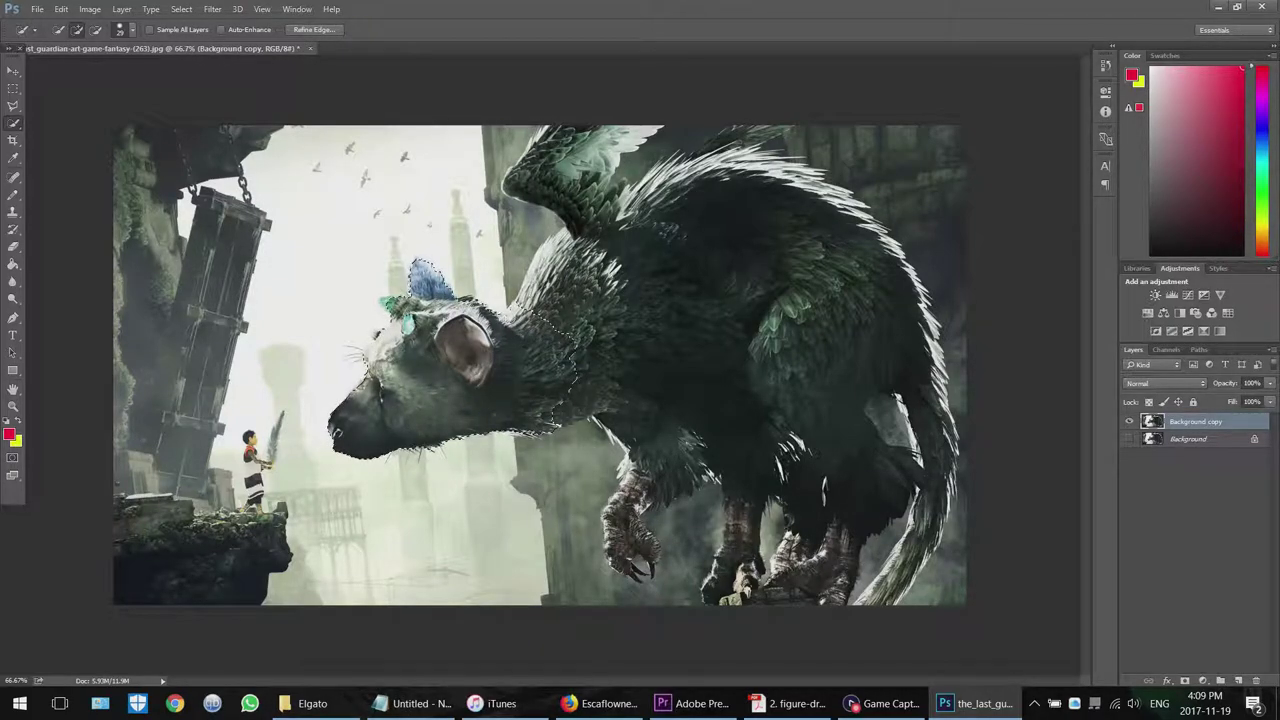
mouse_move(566, 246)
left_mouse_down()
mouse_move(594, 262)
mouse_move(585, 210)
mouse_move(539, 142)
mouse_move(602, 161)
mouse_move(577, 203)
mouse_move(592, 340)
mouse_move(580, 375)
mouse_move(648, 424)
mouse_move(658, 455)
mouse_move(626, 505)
mouse_move(623, 540)
mouse_move(714, 433)
mouse_move(728, 342)
left_mouse_up()
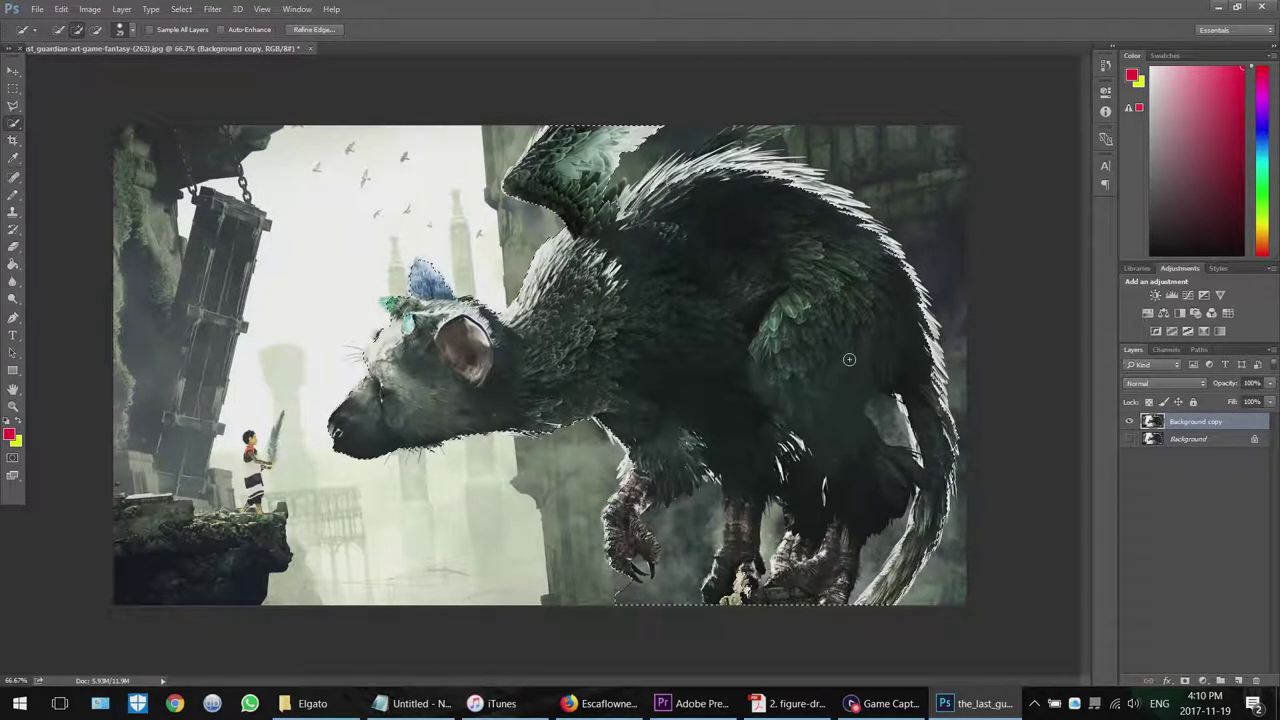
left_click_drag(618, 205, 745, 158)
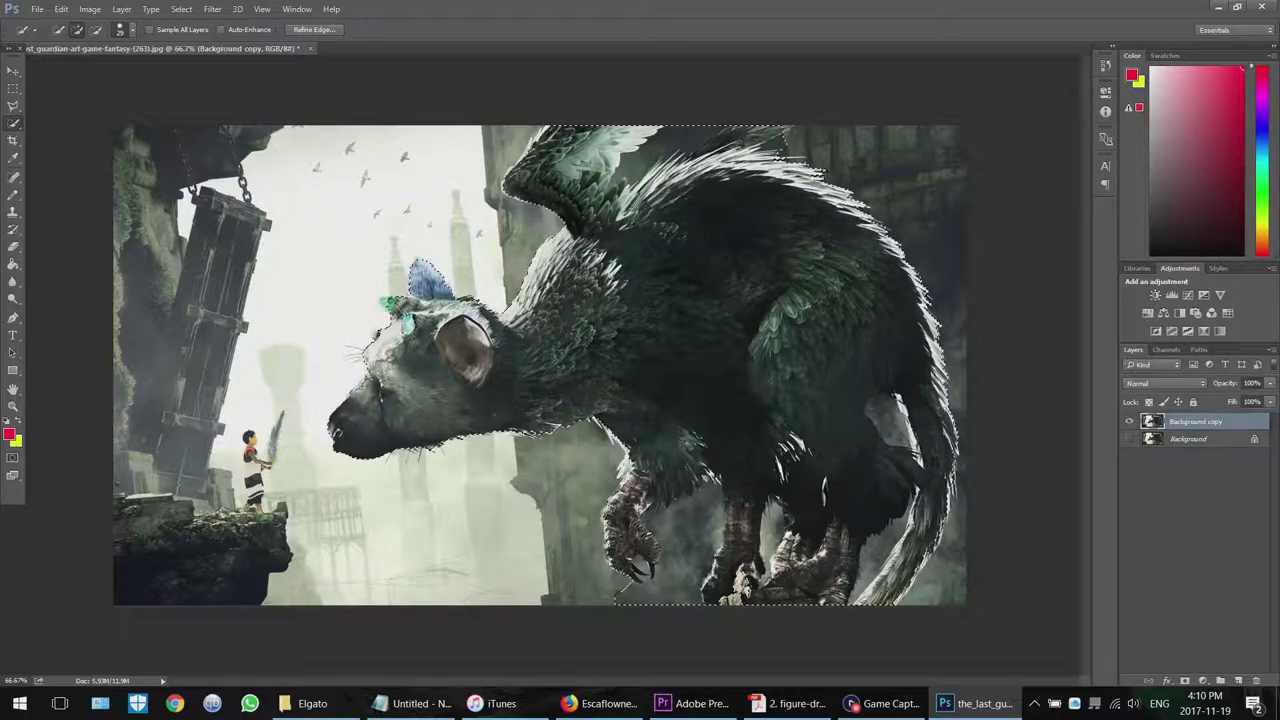
With a 10 px brush, subtract and add areas around the tail and legs.
left_click(132, 32)
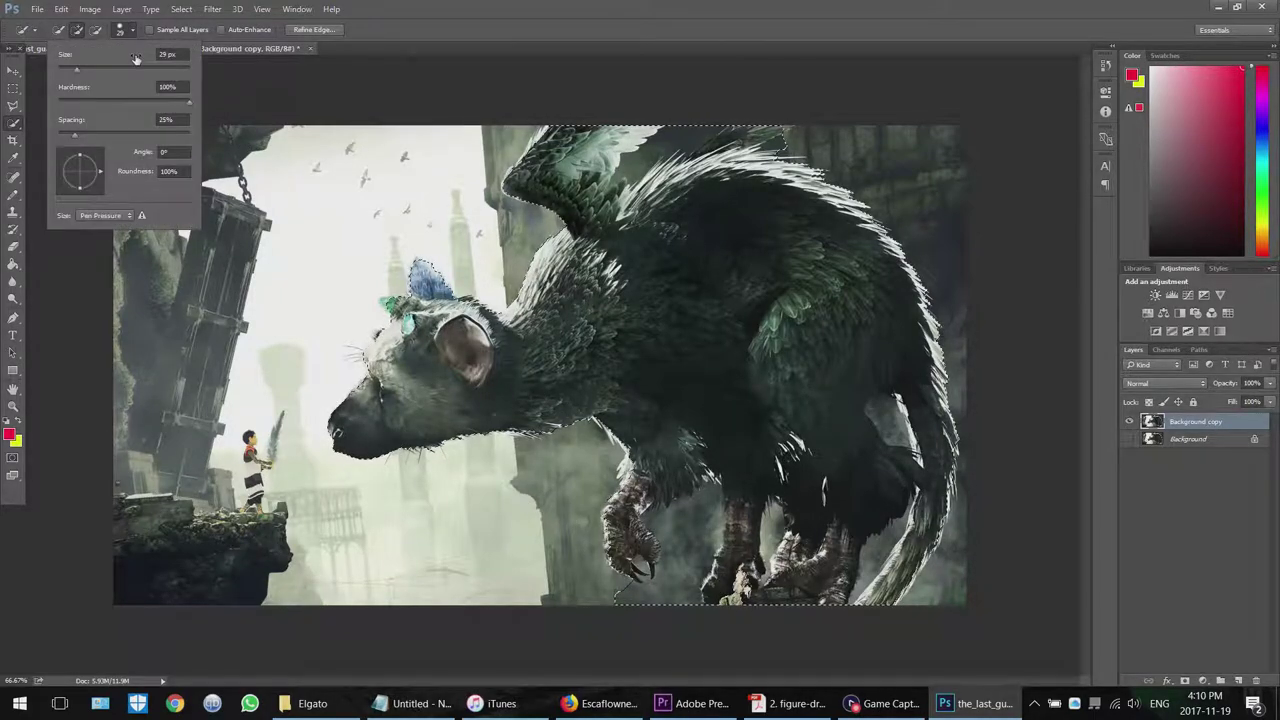
left_click_drag(74, 74, 64, 75)
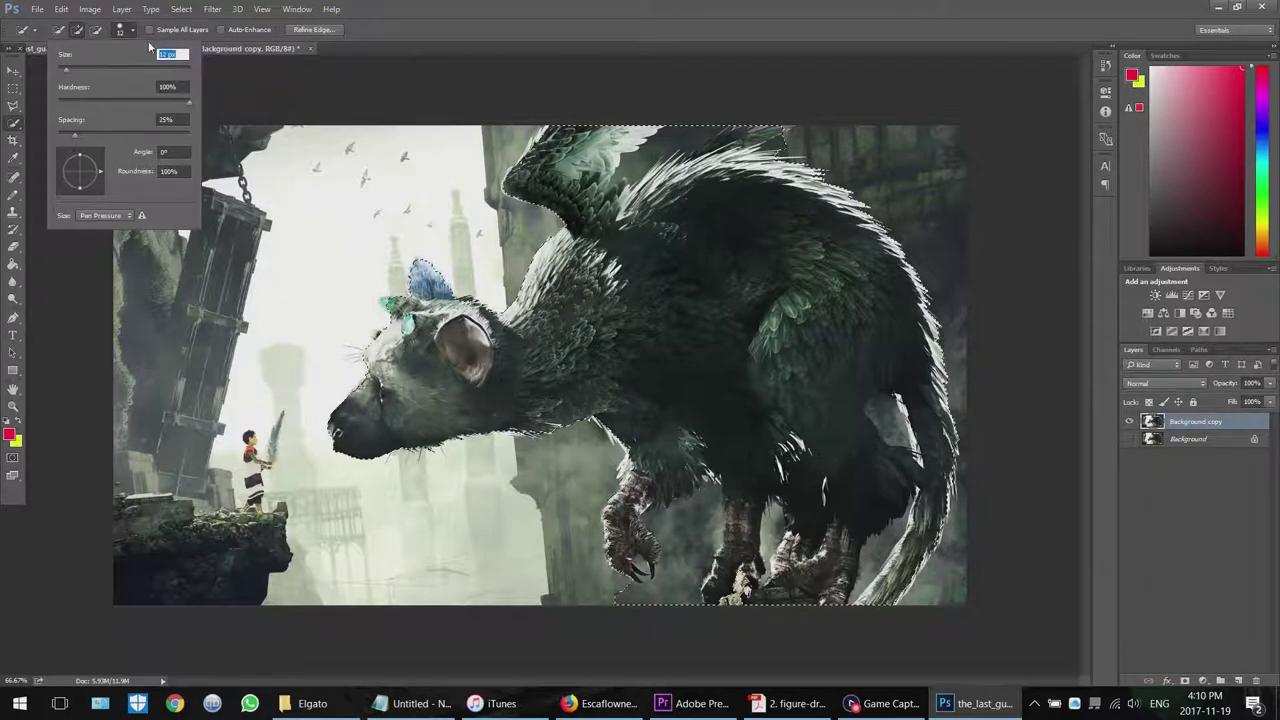
left_click(134, 32)
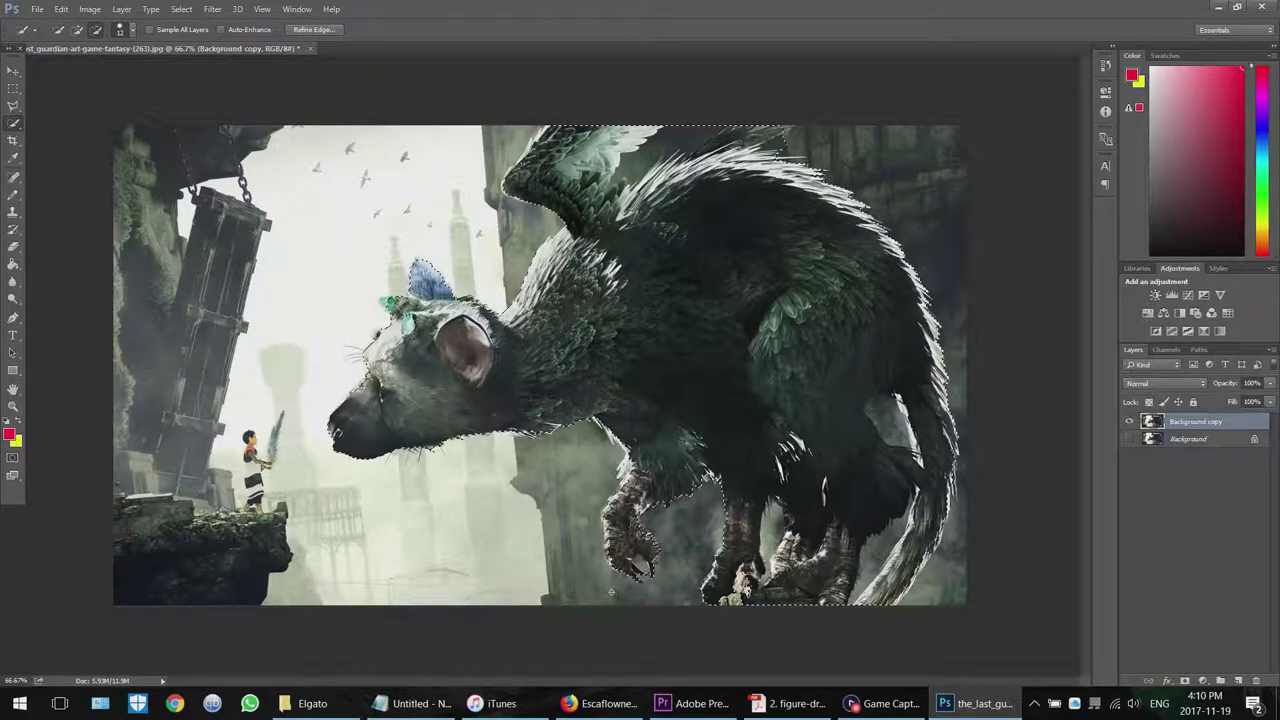
key("alt")
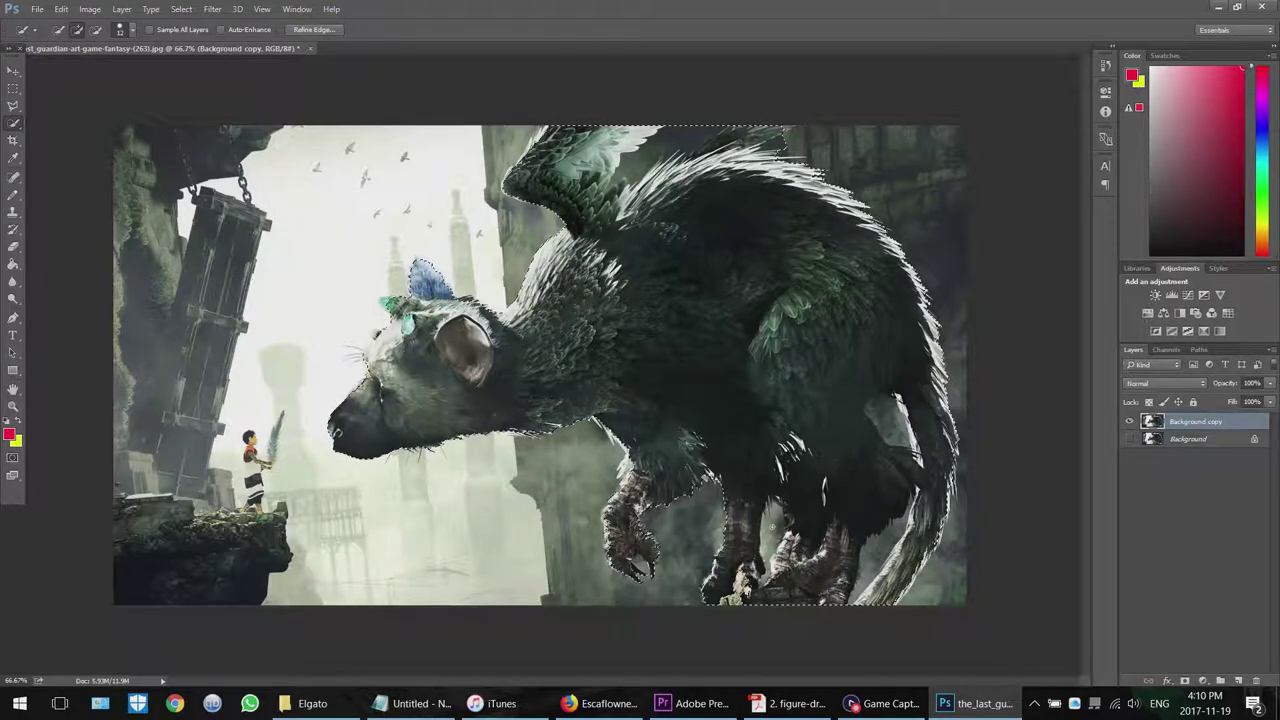
key("alt")
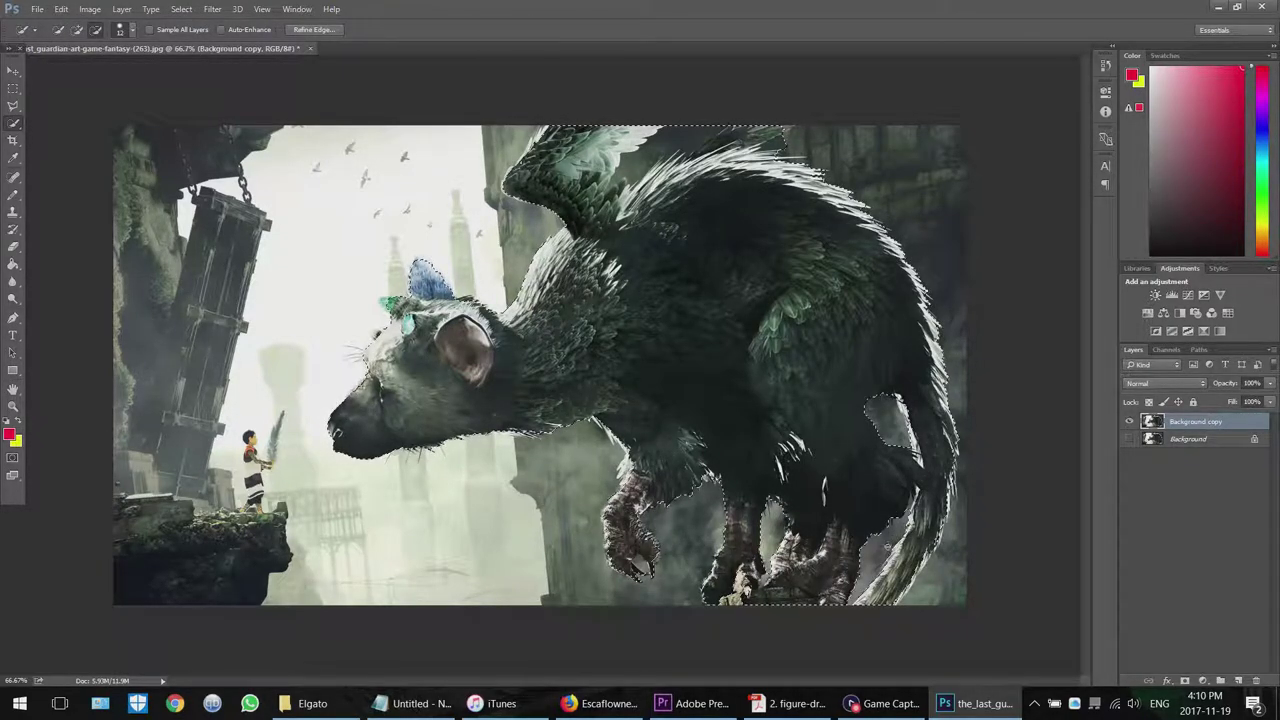
key("alt")
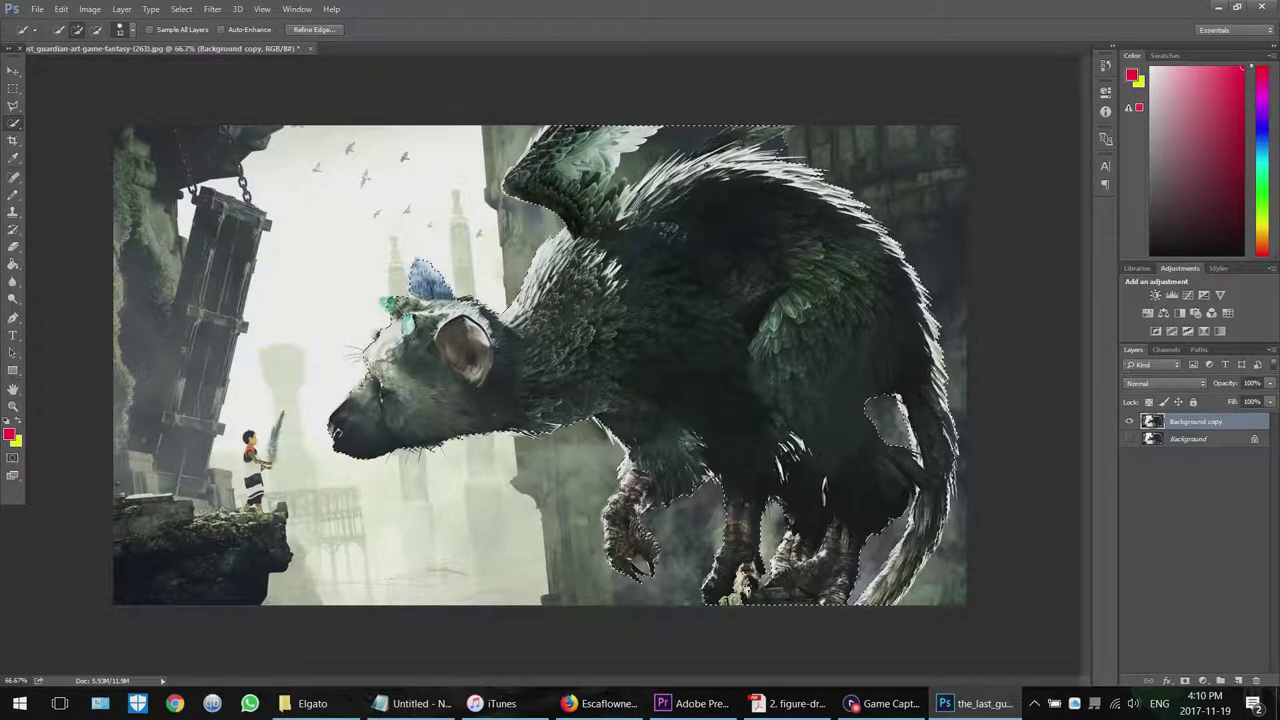
key("alt")
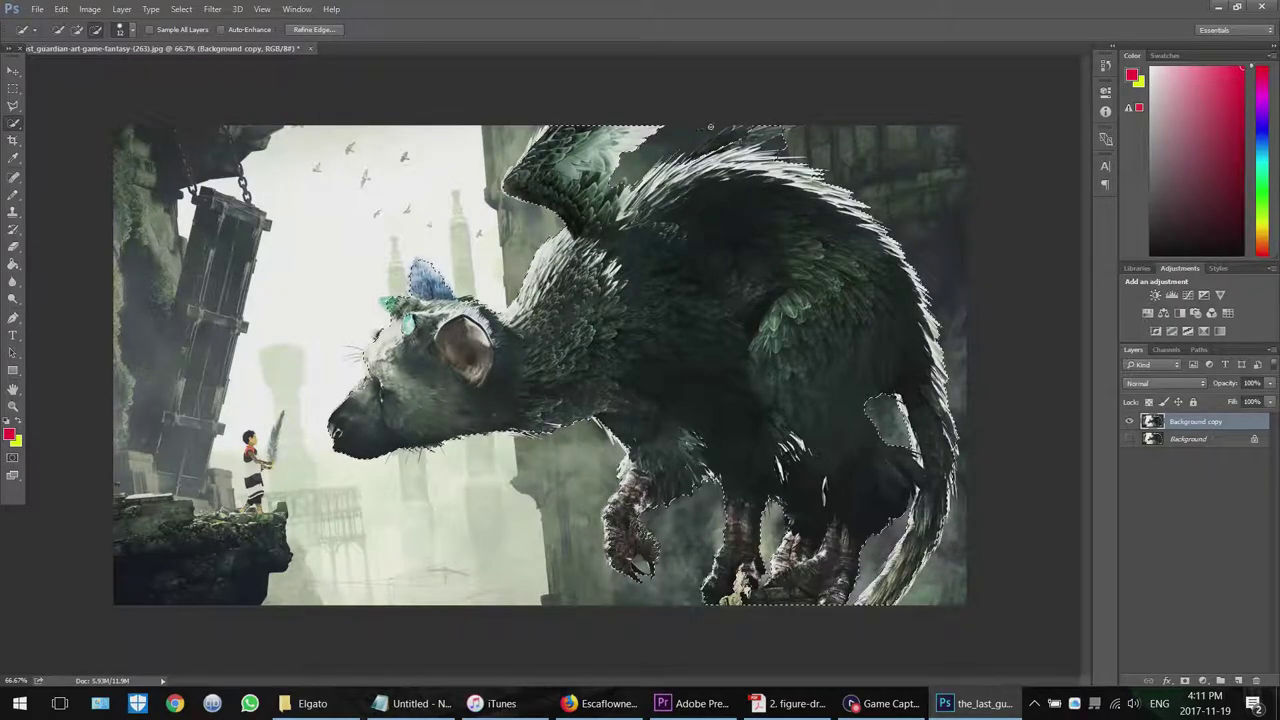
key("alt")
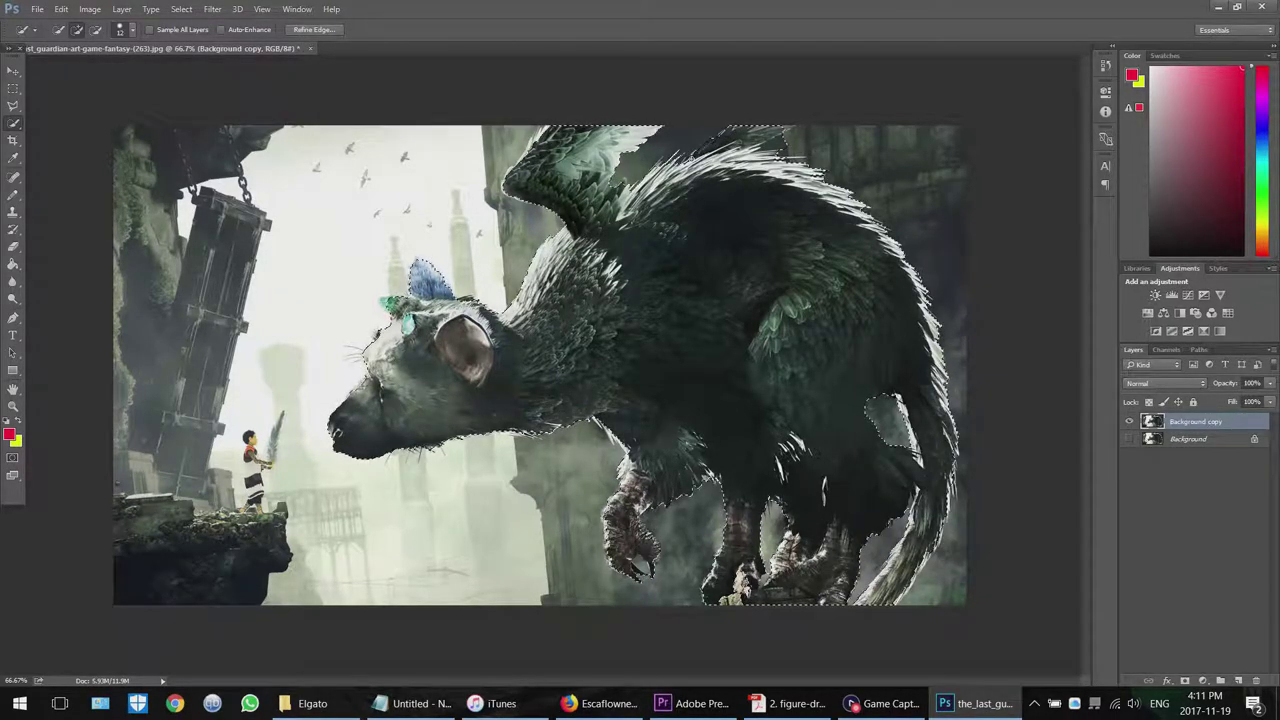
left_click(131, 30)
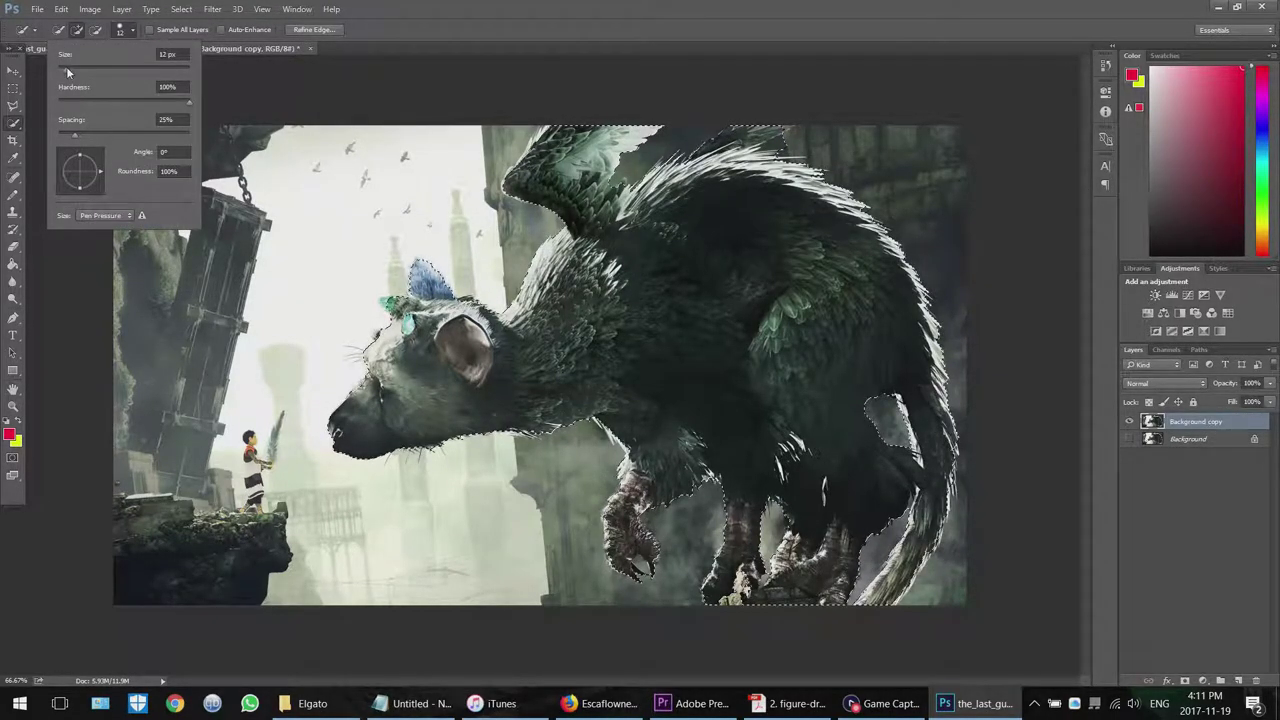
Enlarge the brush to 84 px, tidy the selection, and copy Trico to Layer 1 with Ctrl+J.
left_click_drag(67, 72, 112, 72)
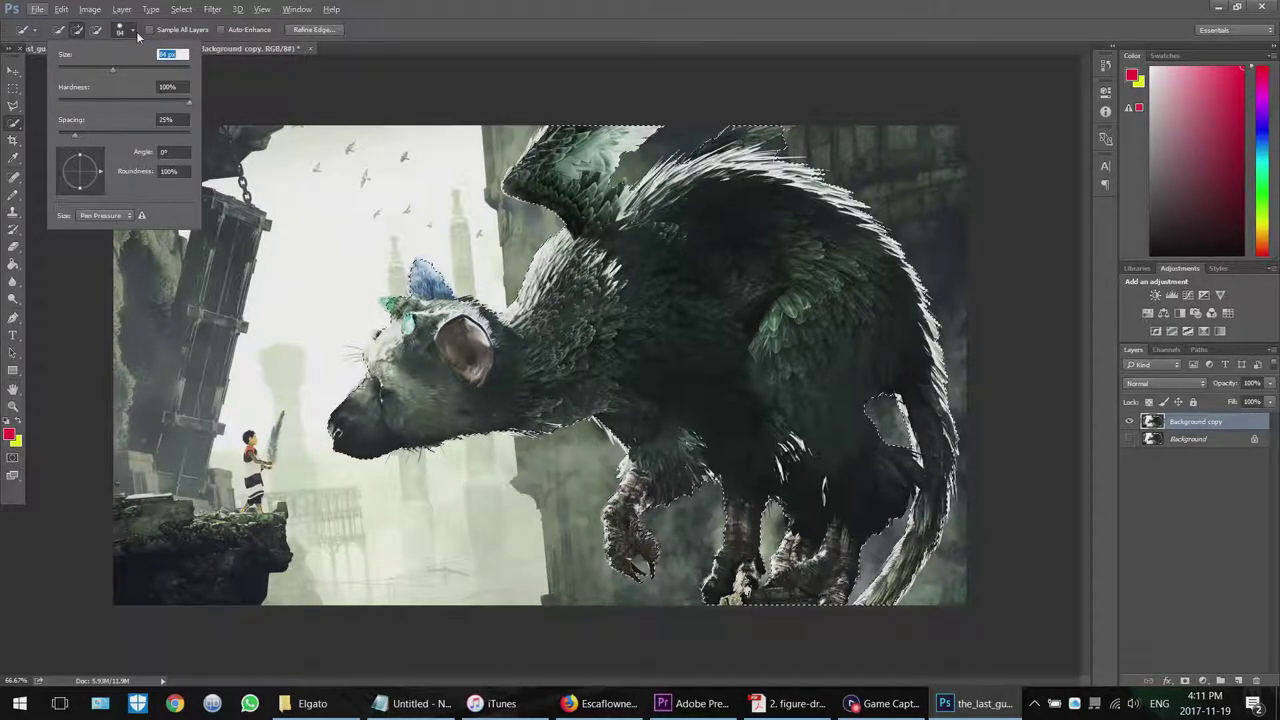
left_click(137, 34)
key("alt")
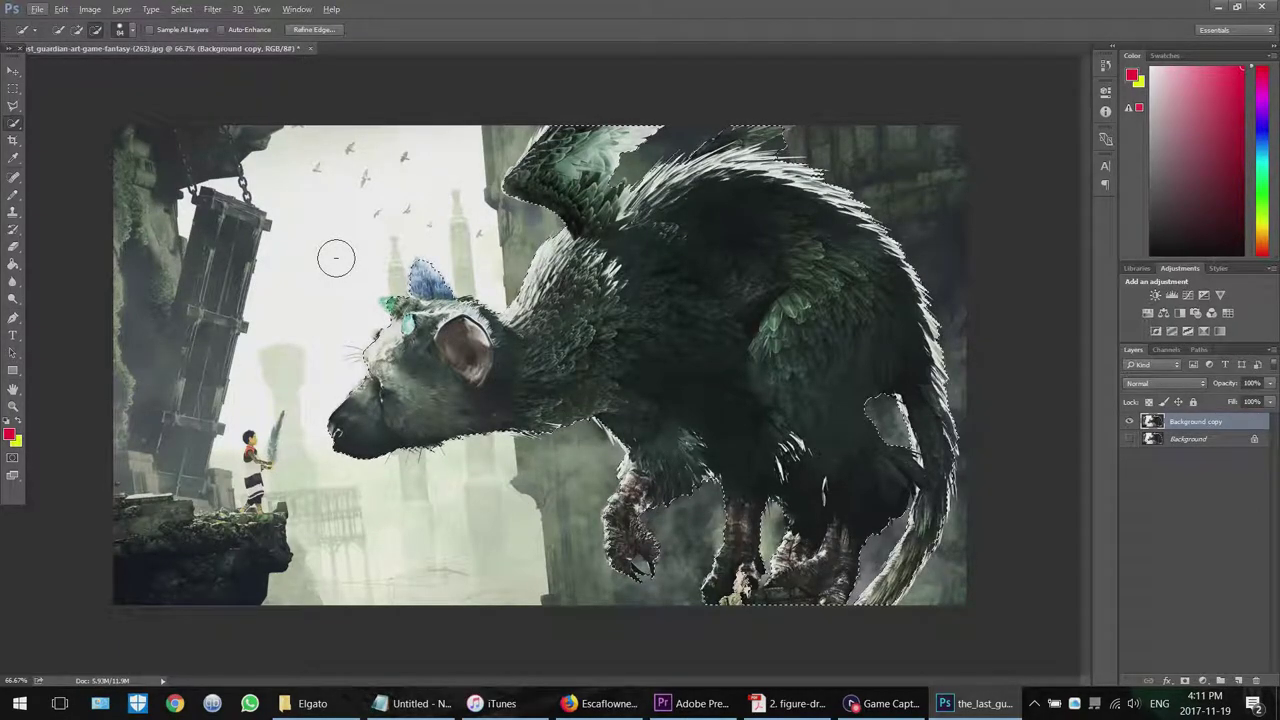
key("alt")
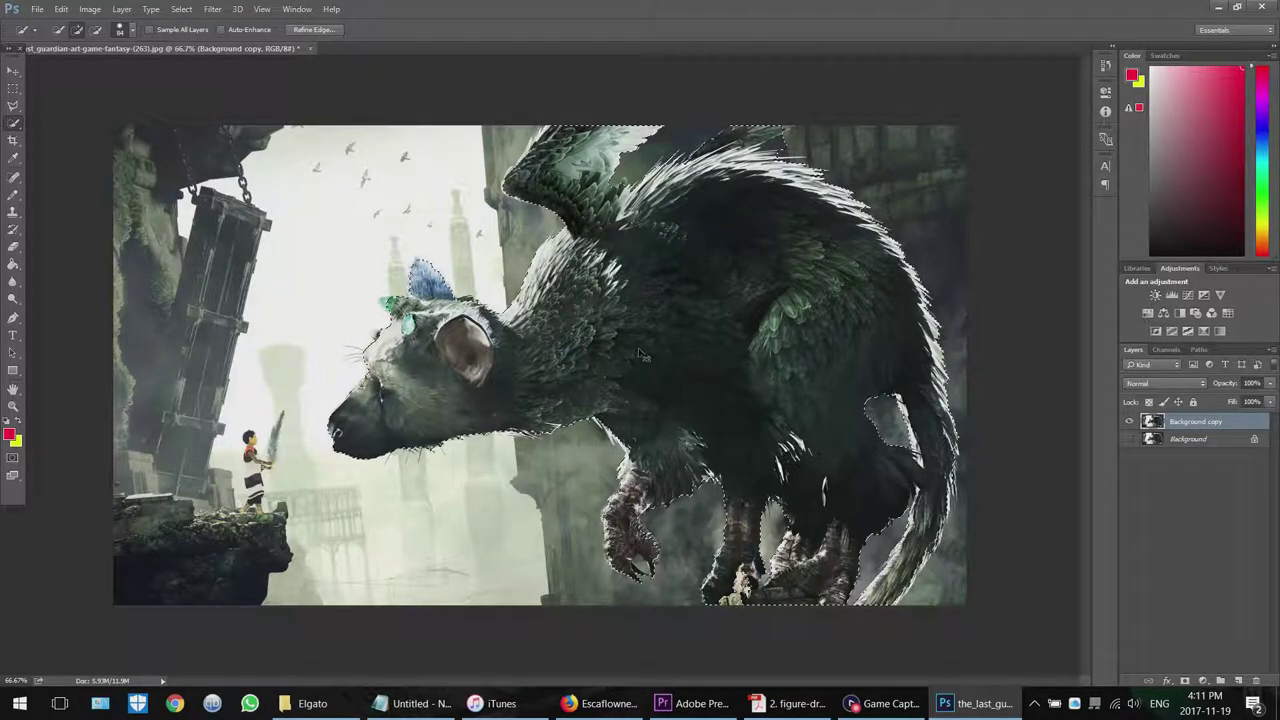
key("ctrl+j")
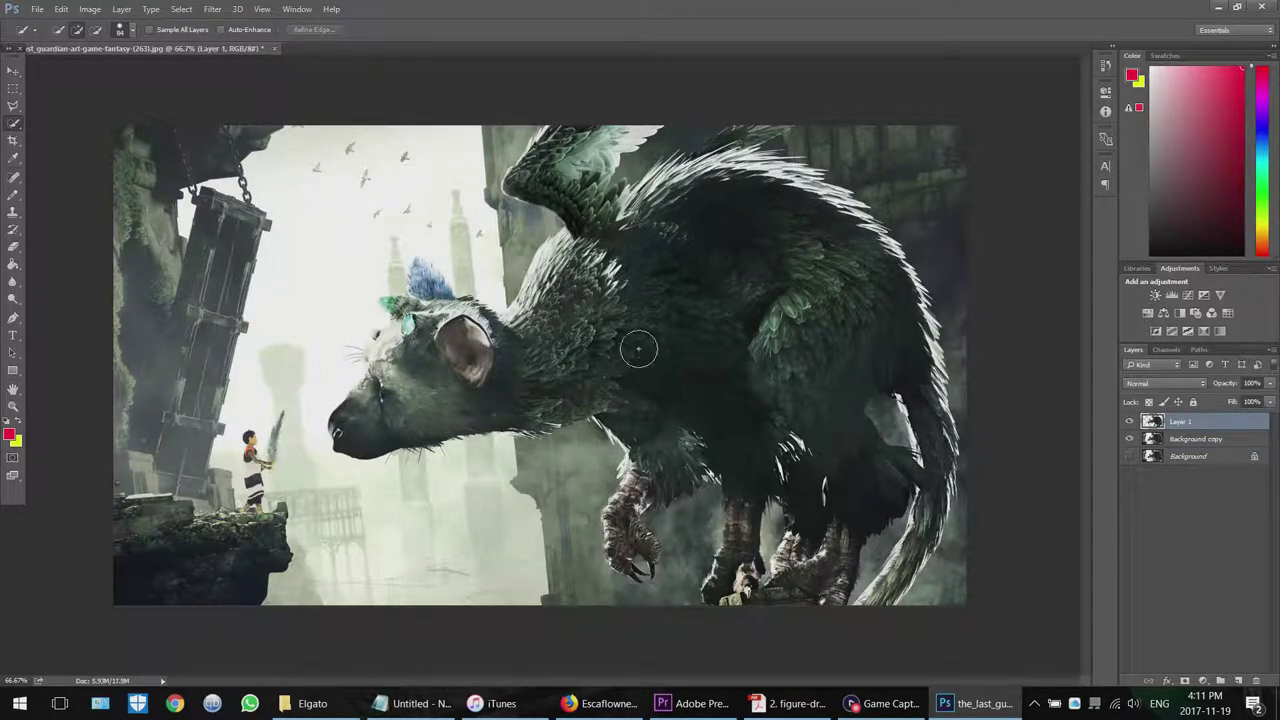
Hide the Background copy layer so Trico stands alone on transparency.
left_click(1183, 441)
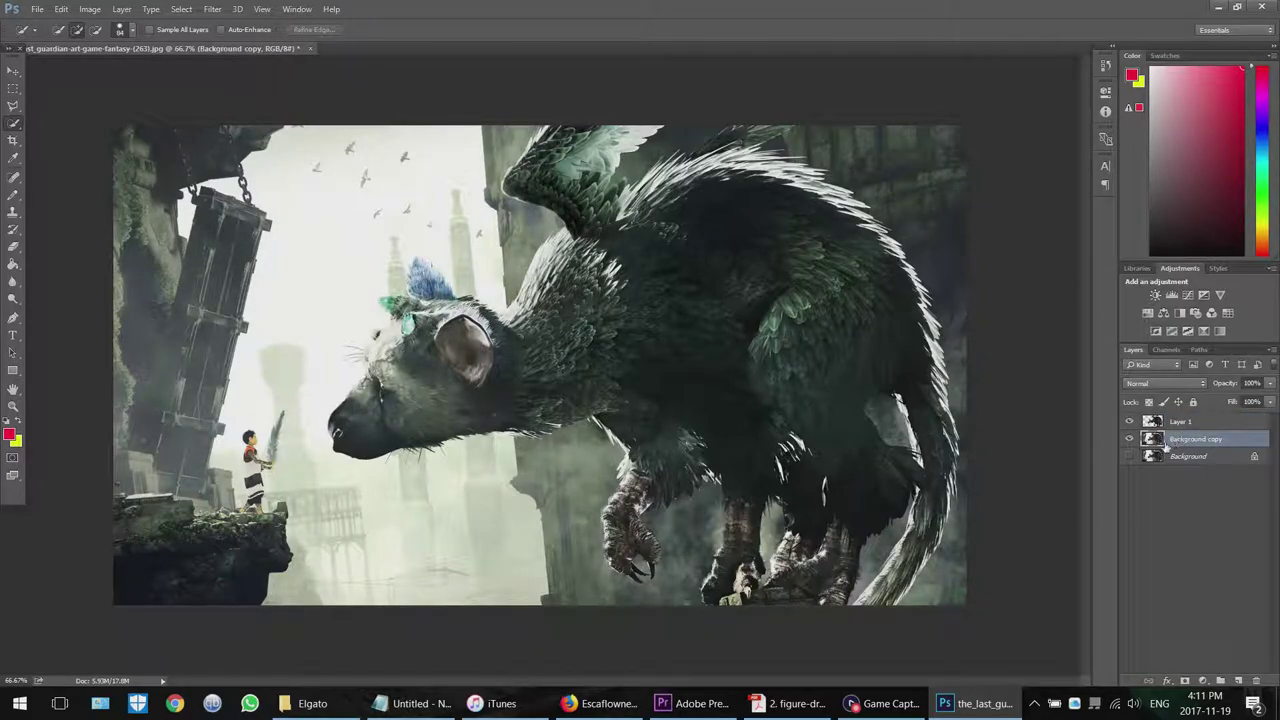
left_click(1130, 440)
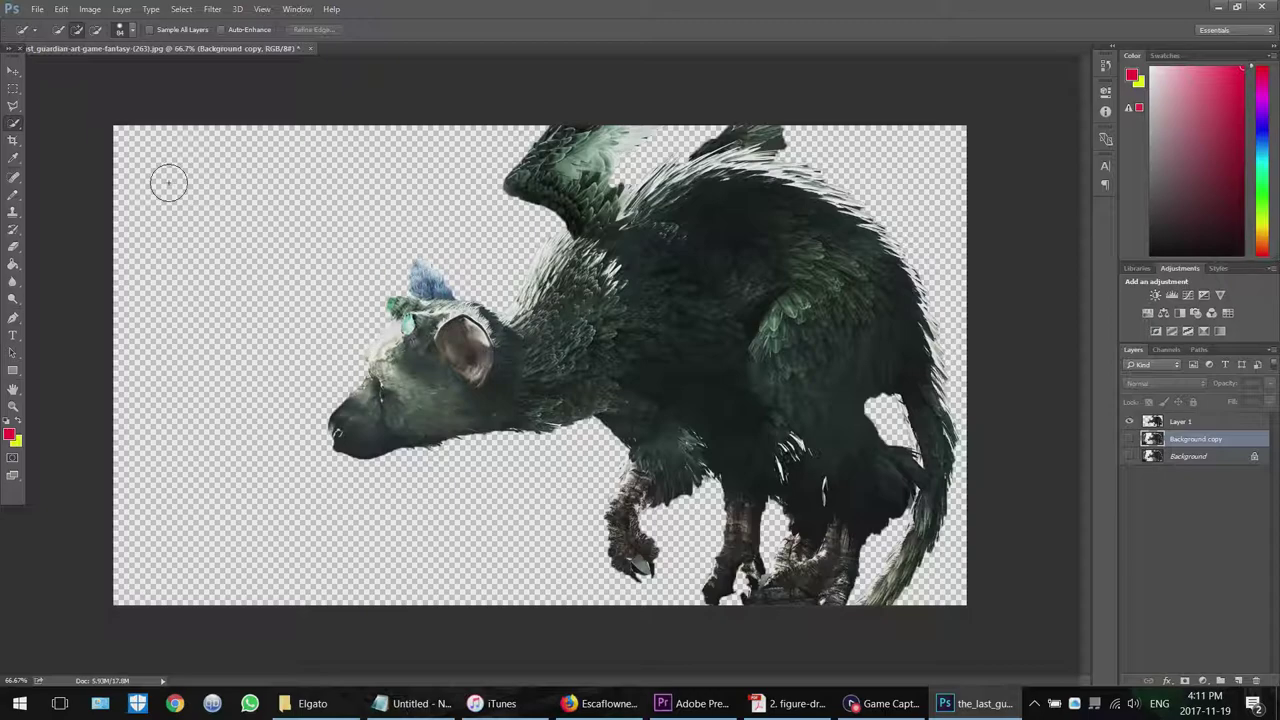
Move the Trico cut-out on Layer 1 slightly left with the Move tool.
left_click(13, 75)
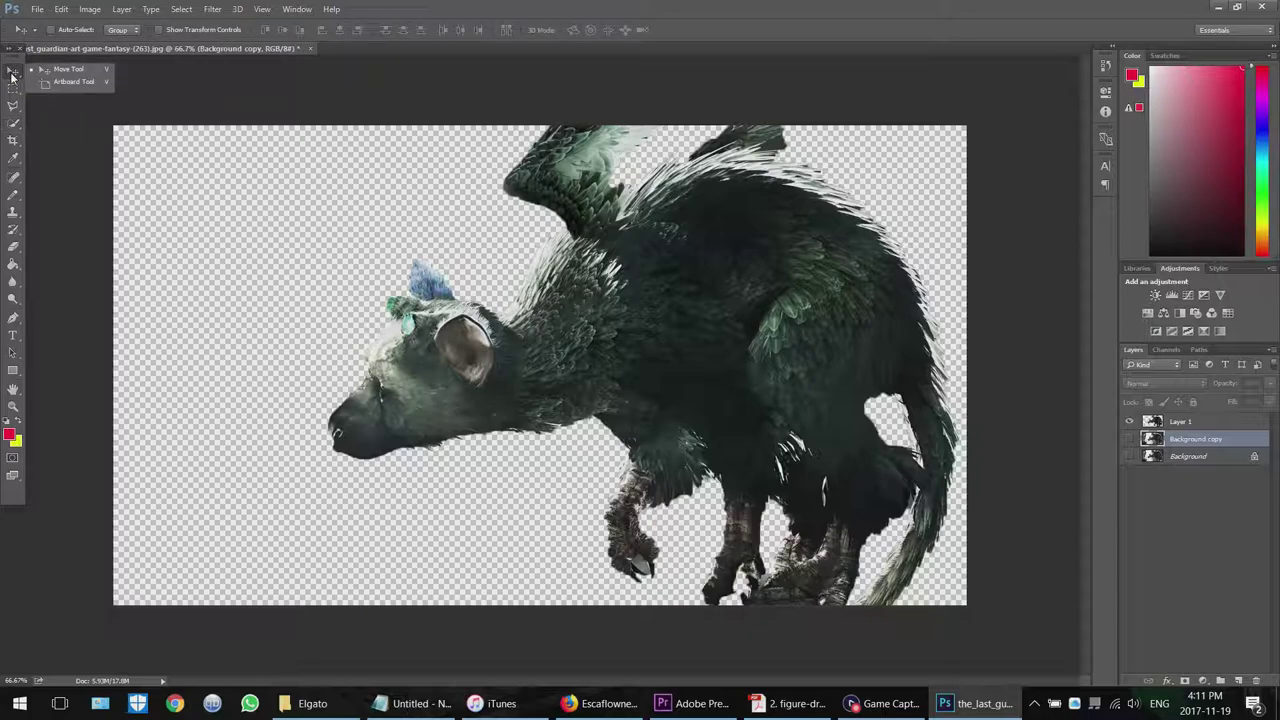
left_click(13, 75)
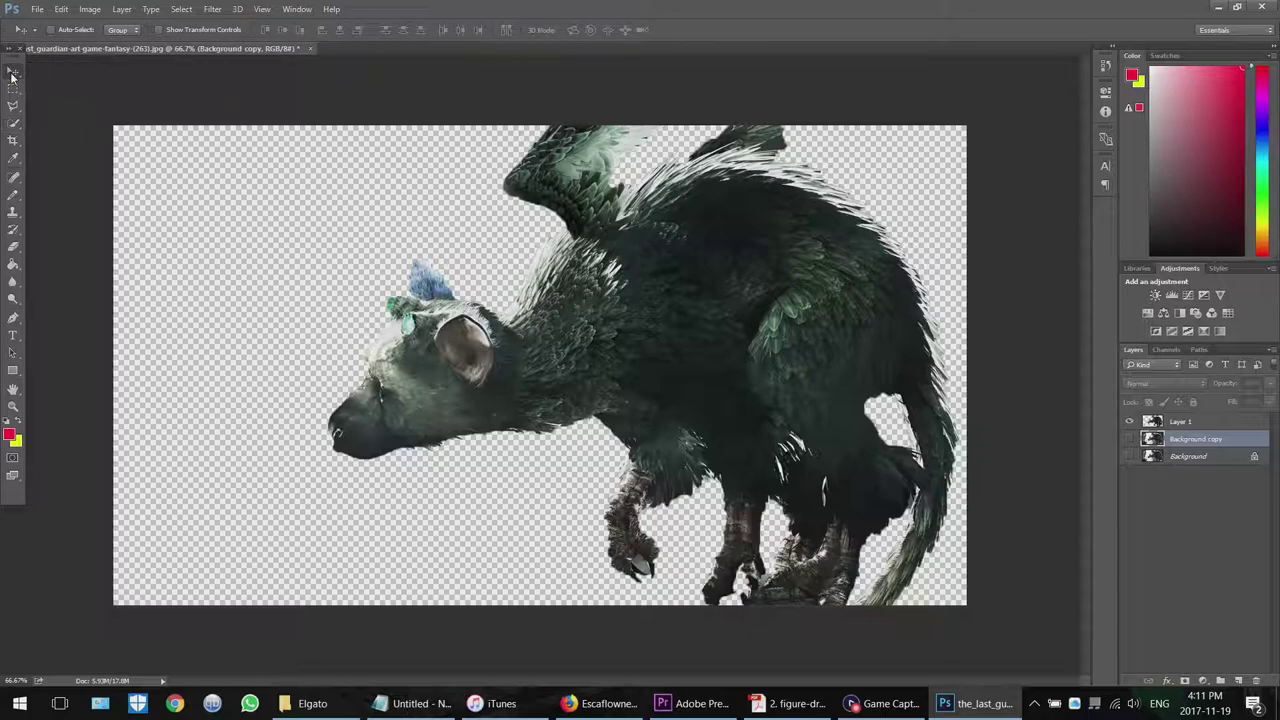
left_click(1168, 421)
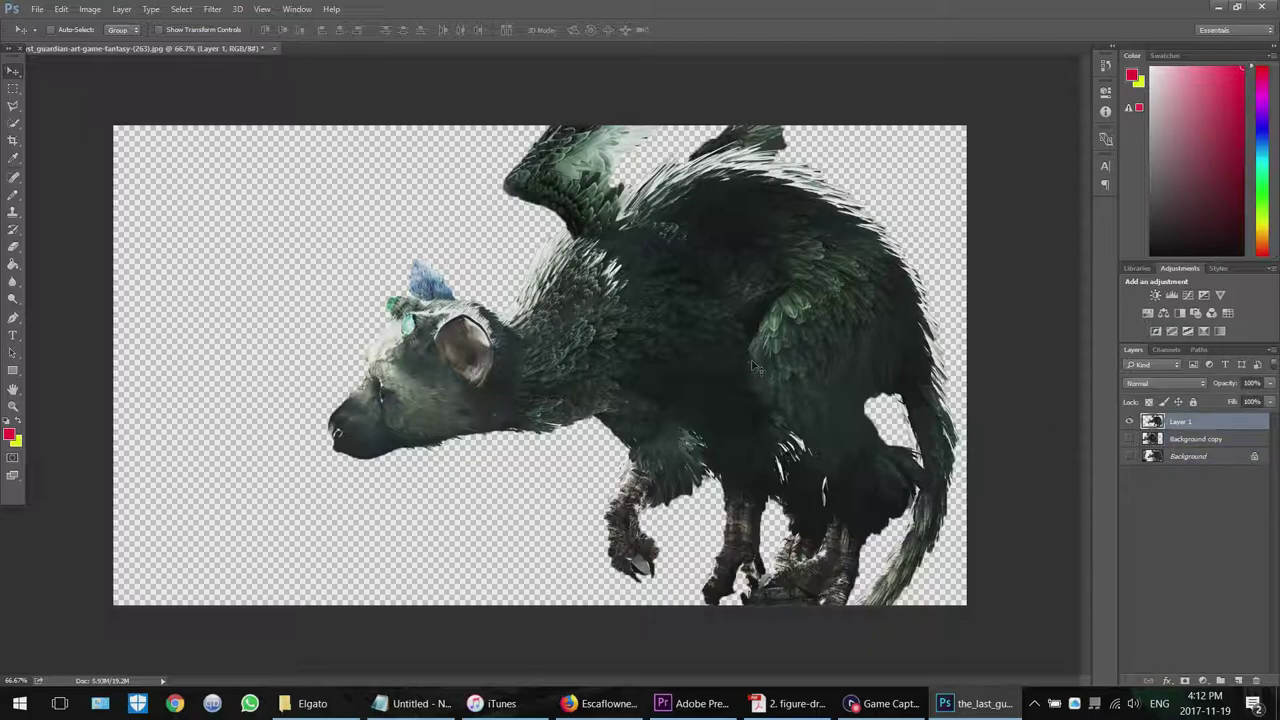
mouse_move(738, 363)
left_mouse_down()
mouse_move(608, 354)
mouse_move(745, 362)
mouse_move(718, 378)
mouse_move(752, 362)
mouse_move(722, 365)
left_mouse_up()
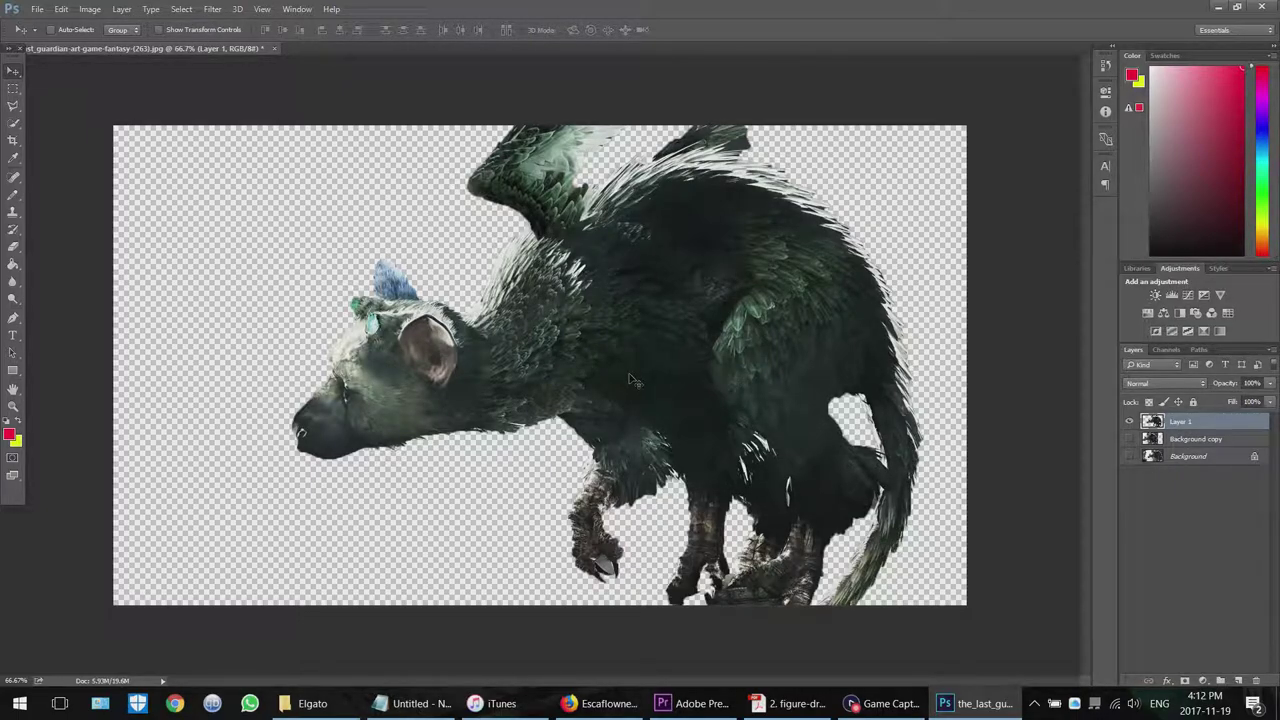
Start Free Transform on Layer 1 and undo trial width and corner scaling back to 100%.
left_click(37, 9)
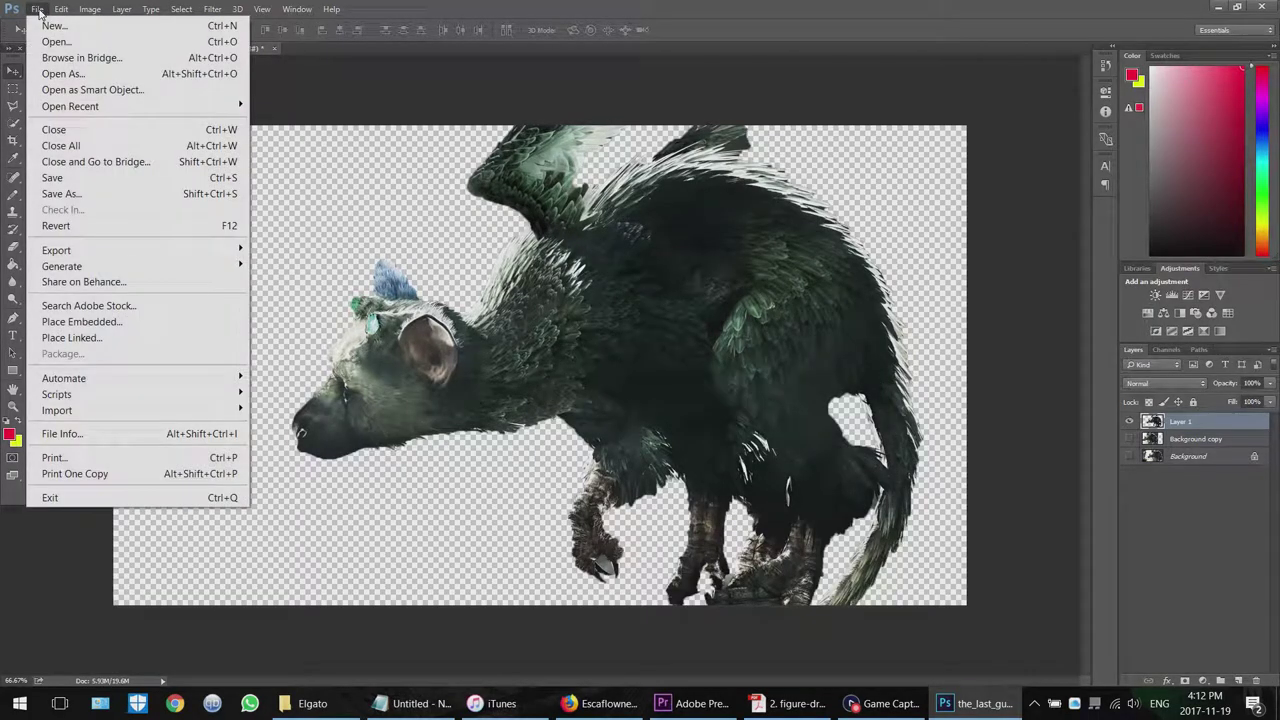
mouse_move(58, 10)
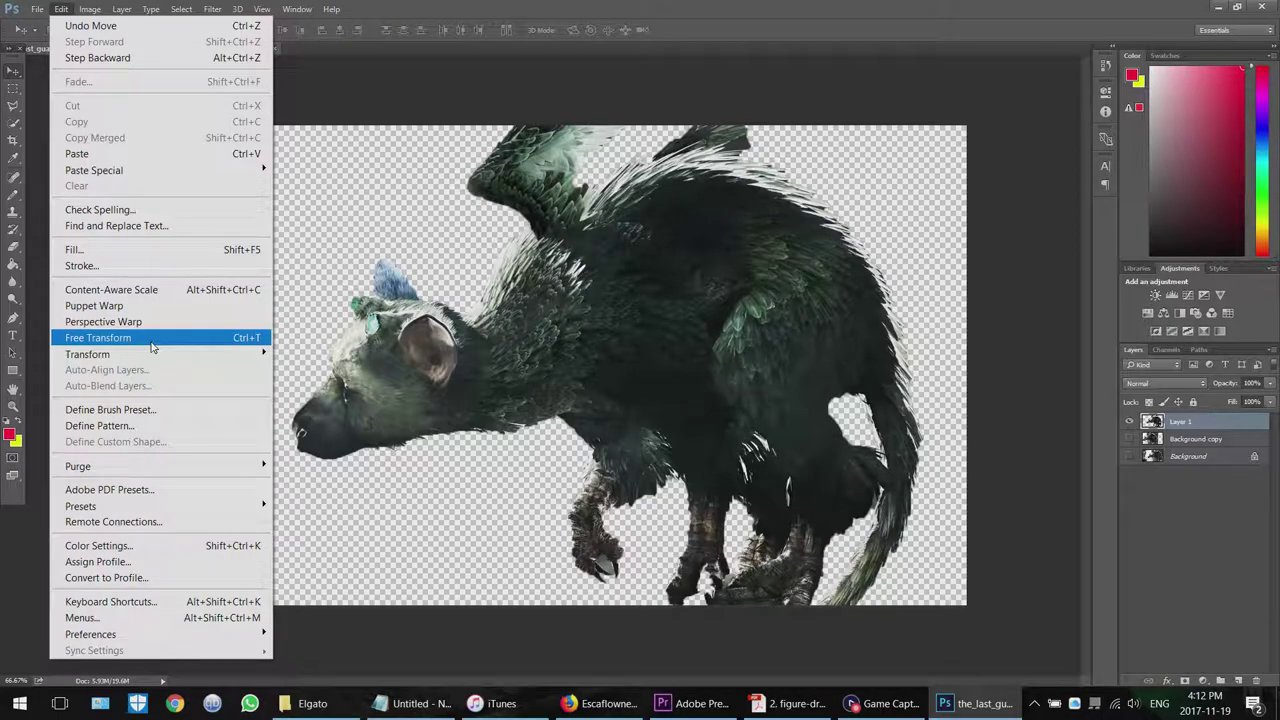
left_click(428, 252)
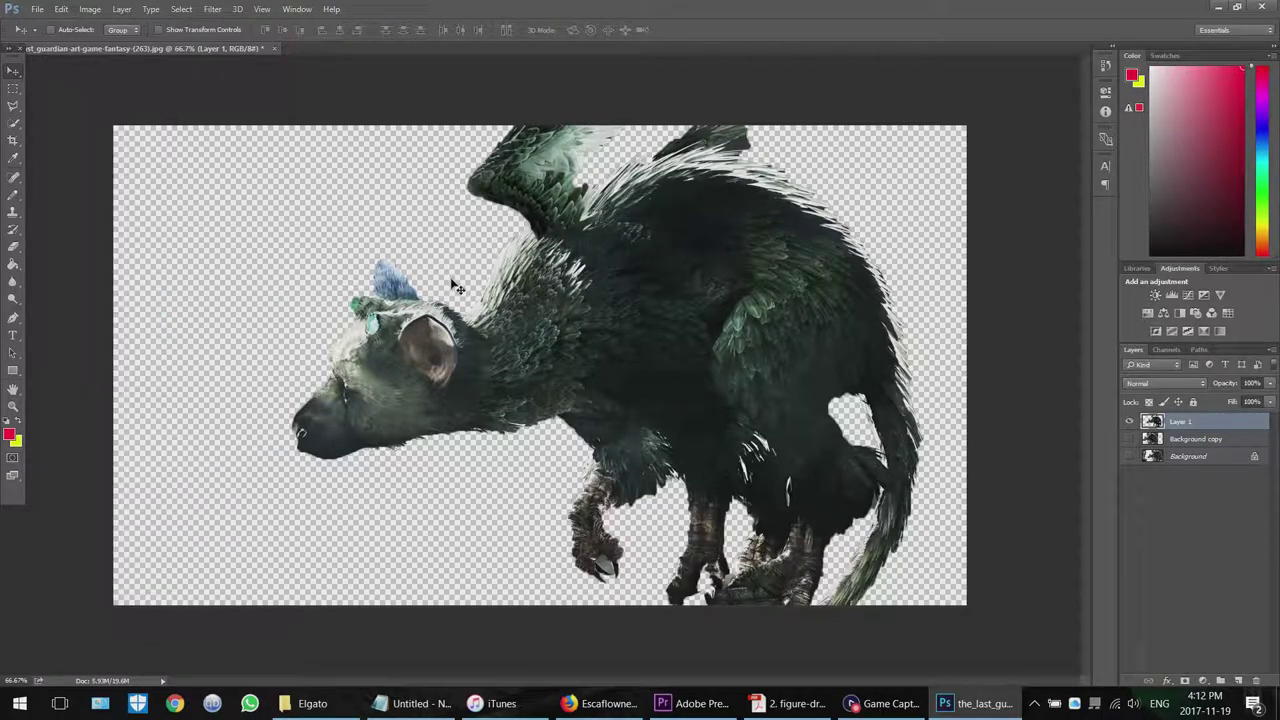
key("ctrl+t")
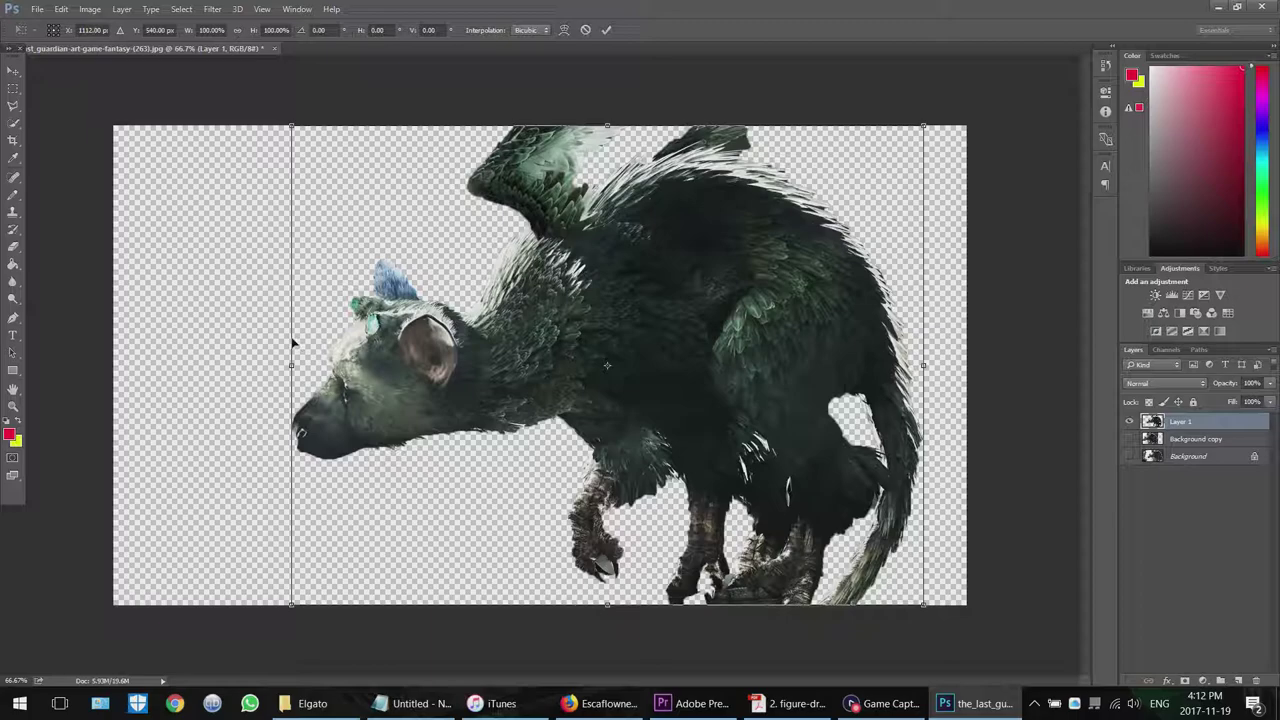
left_click_drag(290, 365, 320, 367)
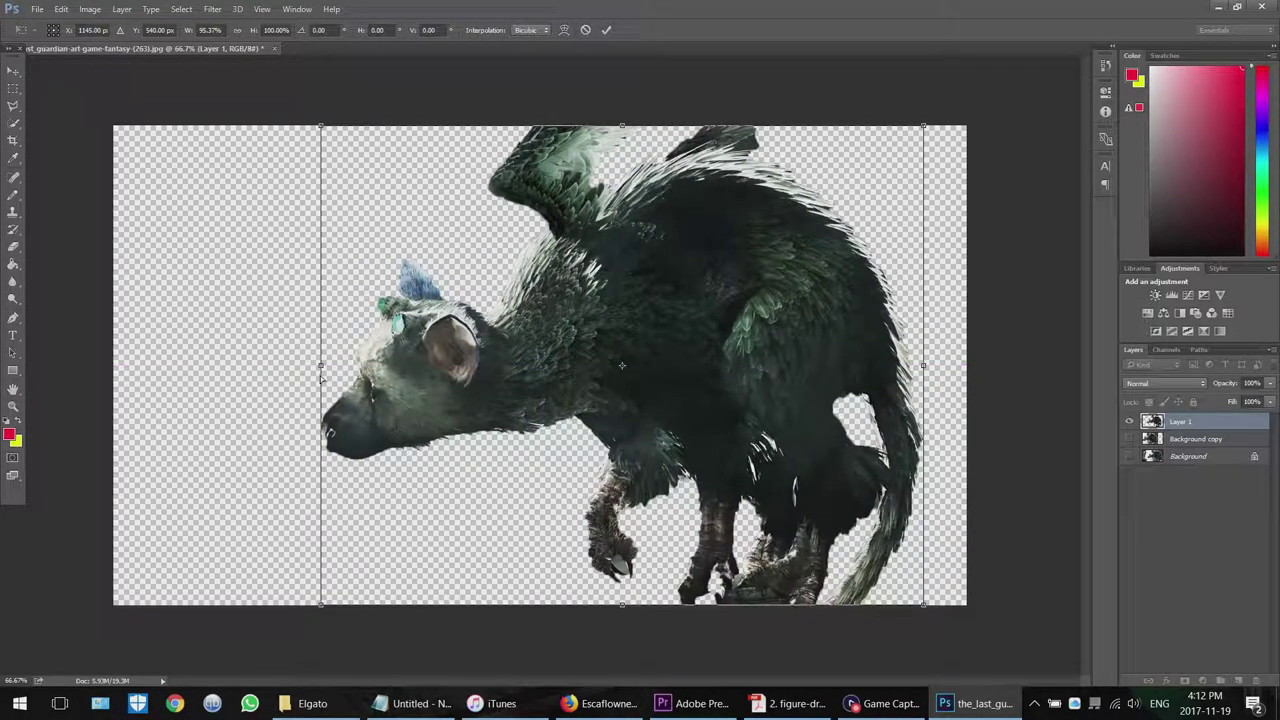
key("ctrl+z")
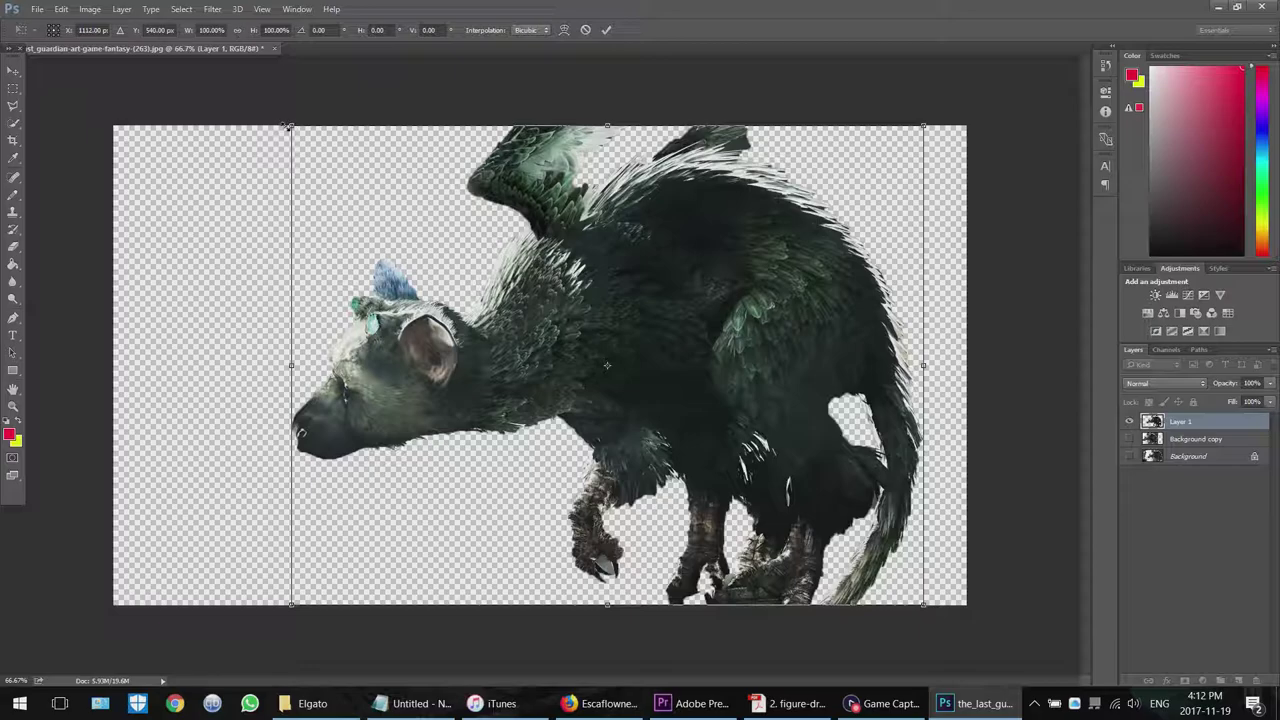
left_click_drag(291, 126, 420, 168)
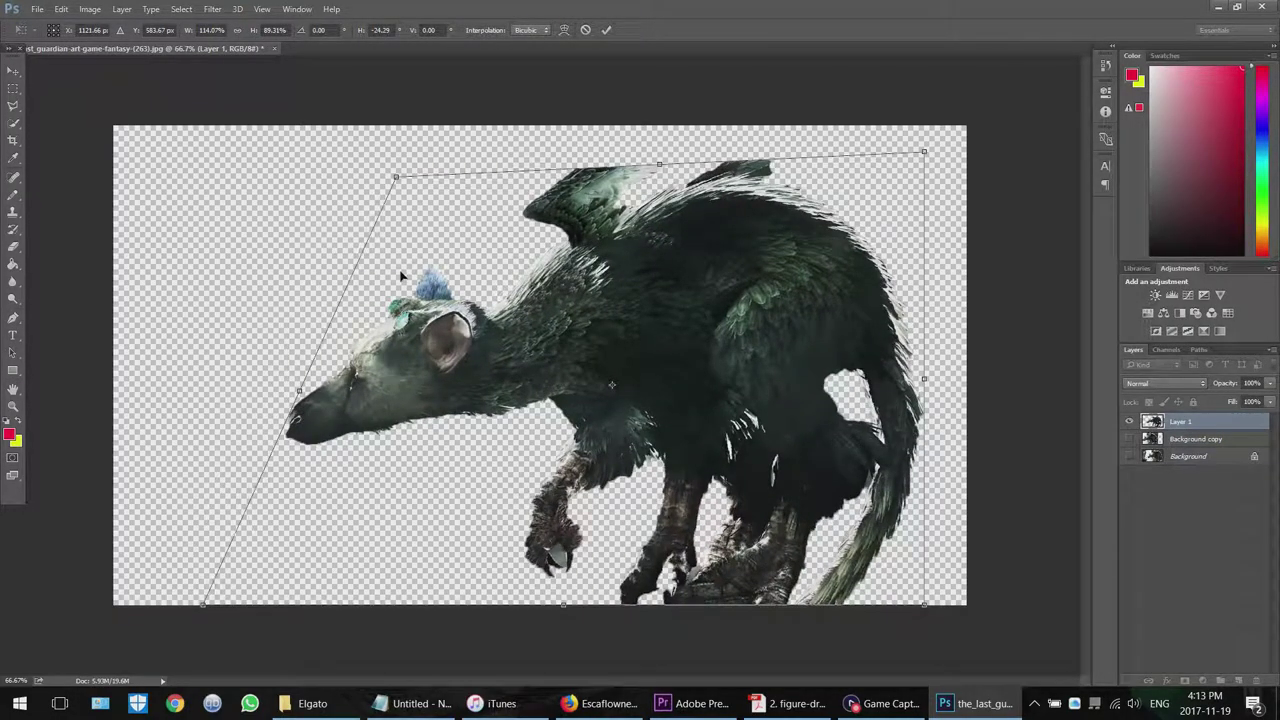
key("ctrl+z")
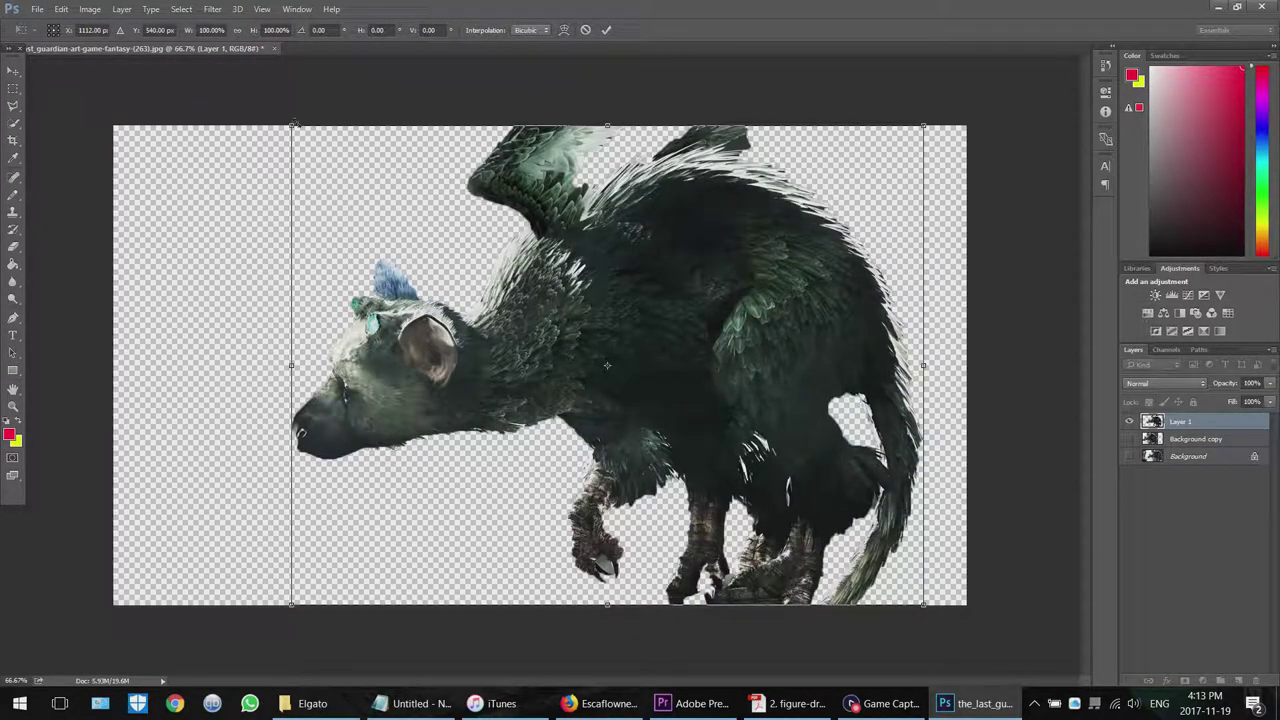
Scale Trico down to about 74% and move it up and left.
left_click_drag(292, 123, 452, 248)
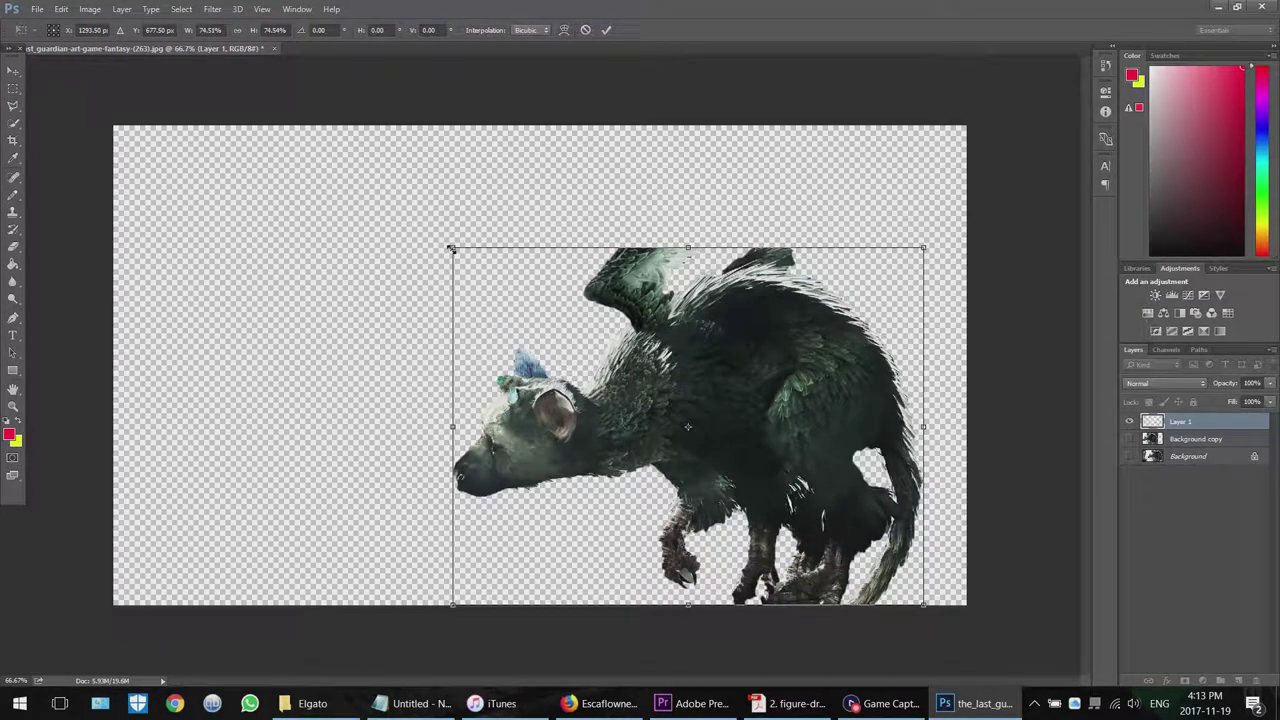
left_click_drag(701, 369, 598, 319)
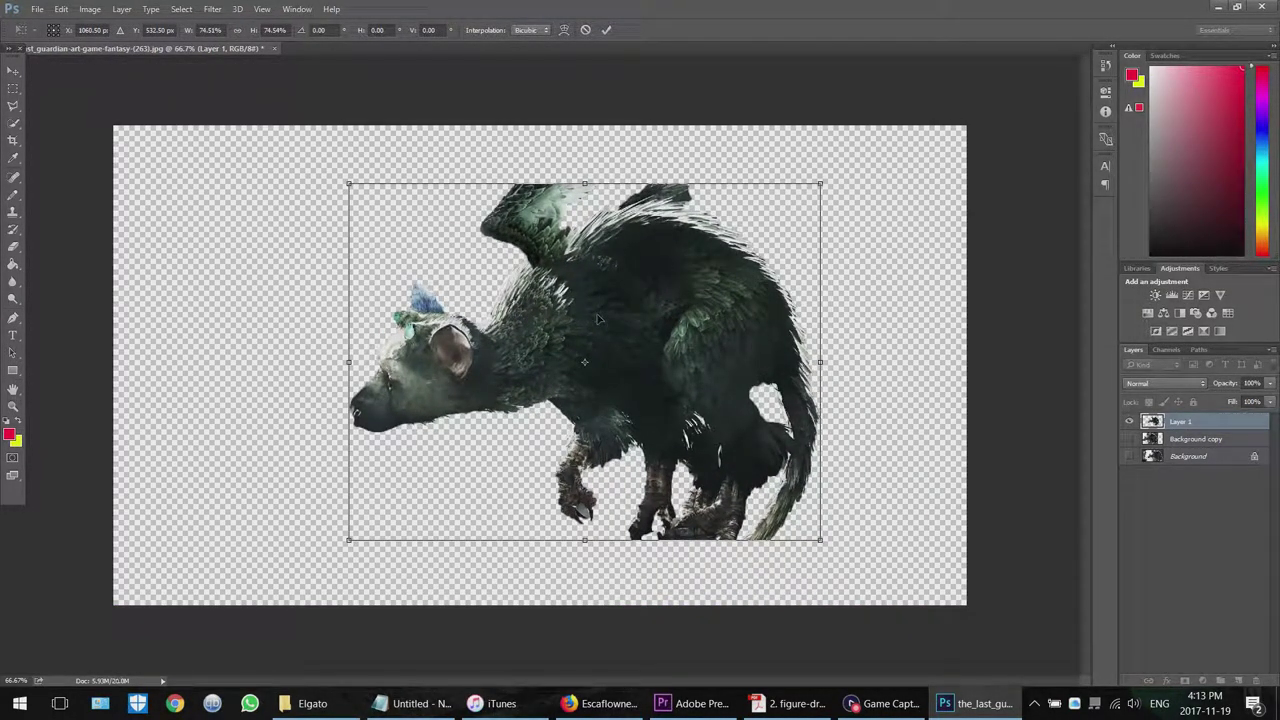
key("Return")
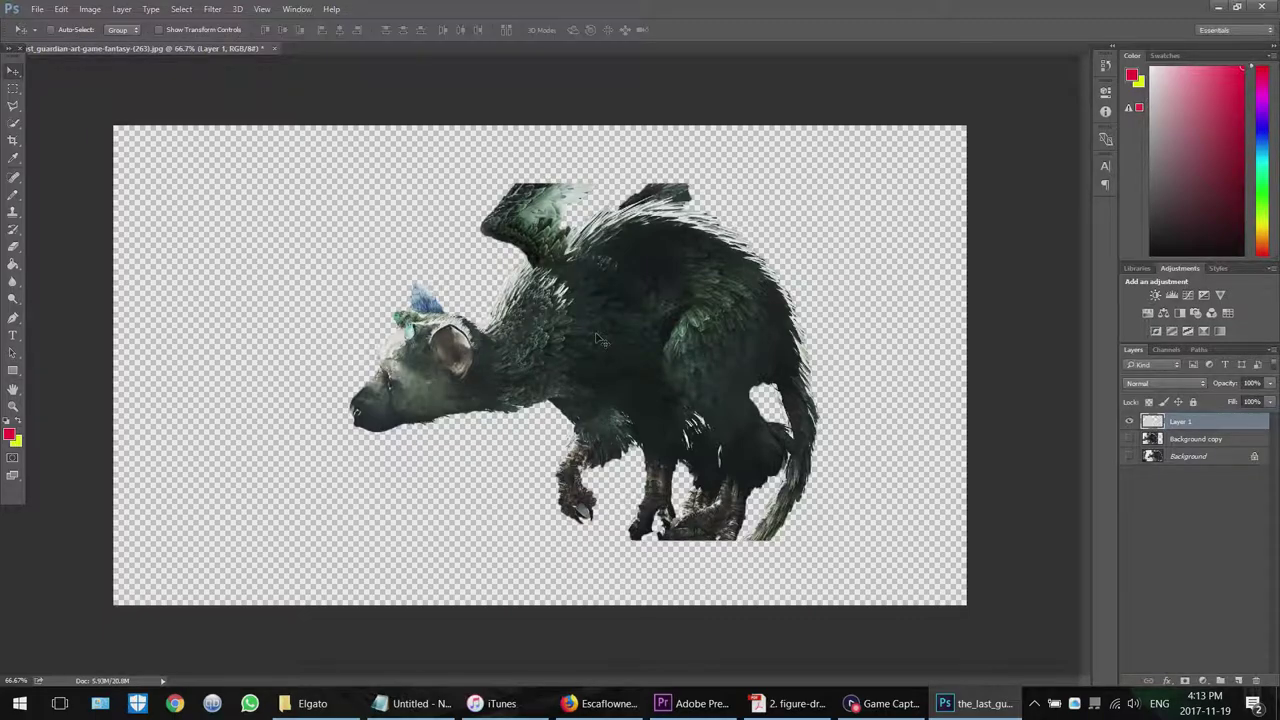
left_click_drag(596, 333, 572, 352)
Shrink Trico further with a second transform and nudge it right and up toward centre.
key("ctrl+t")
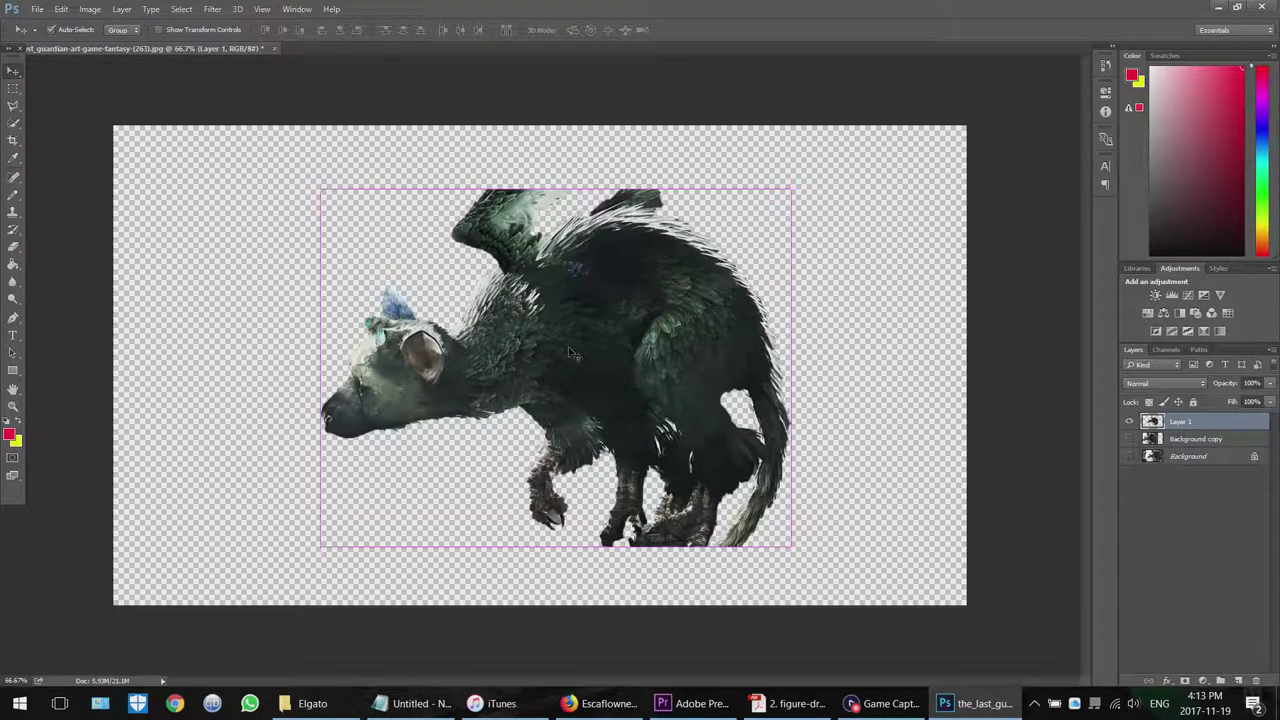
left_click_drag(795, 188, 720, 266)
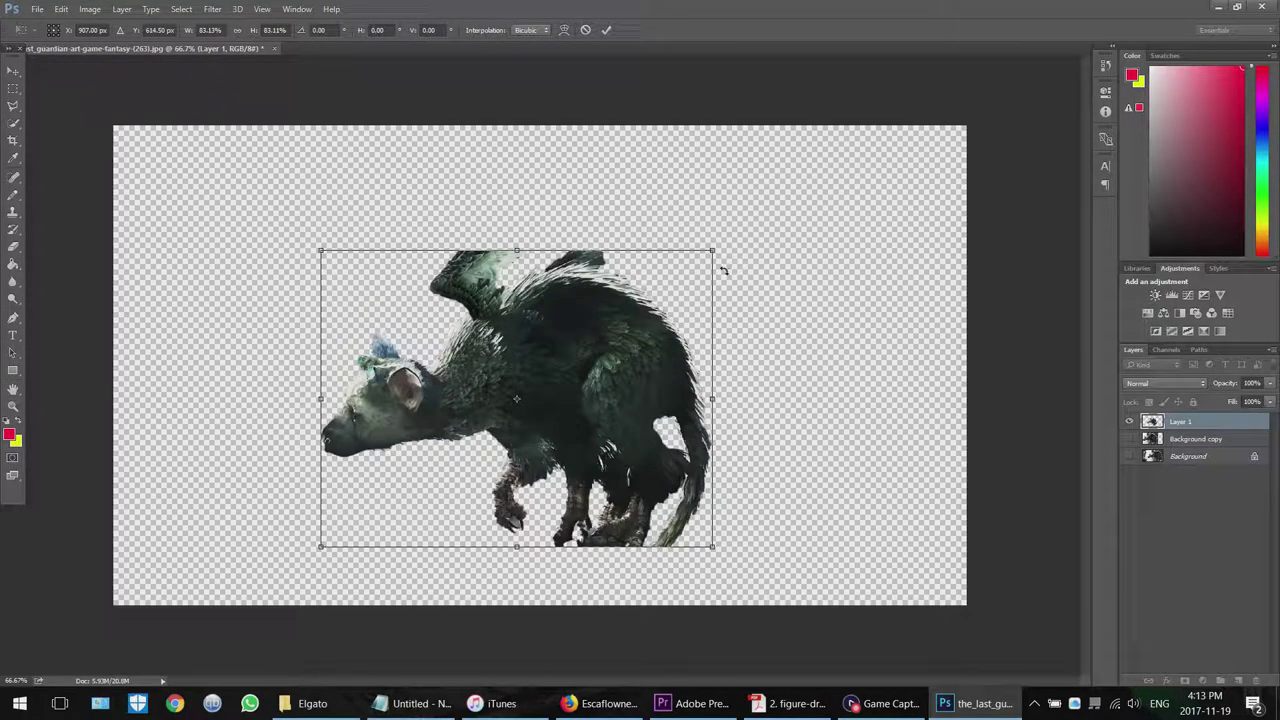
key("Return")
left_click_drag(580, 360, 601, 325)
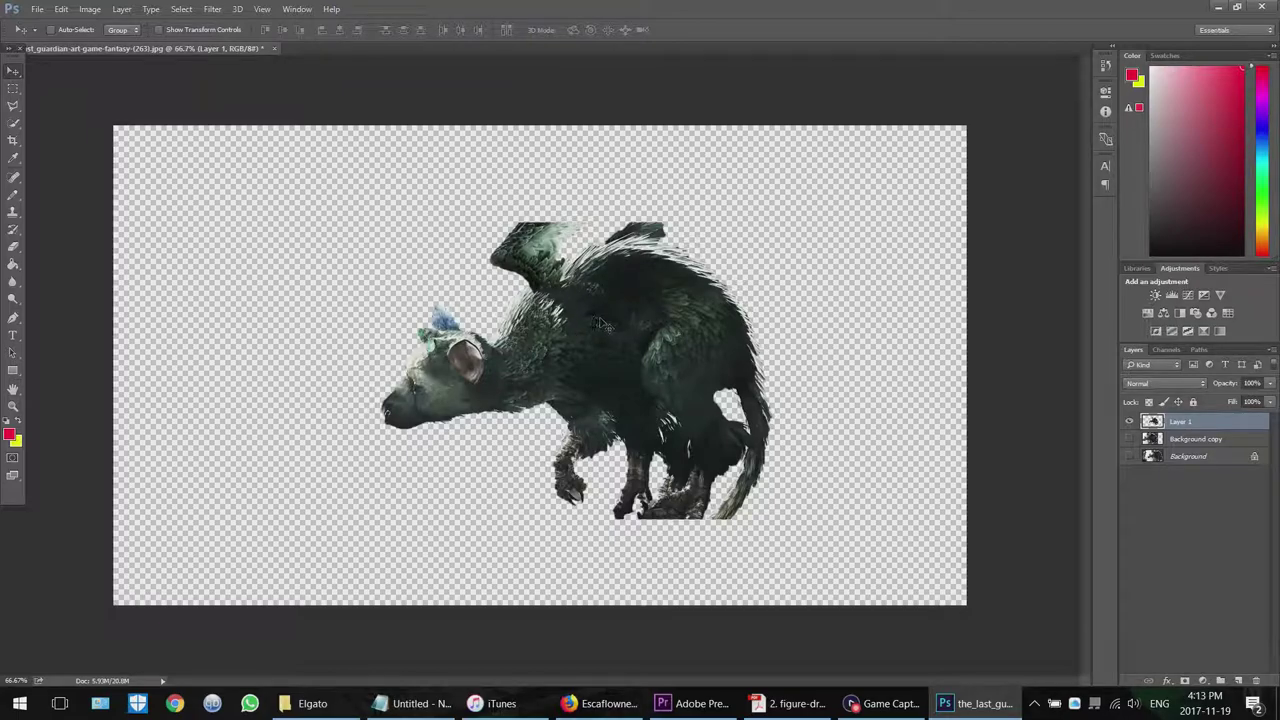
left_click_drag(634, 312, 660, 298)
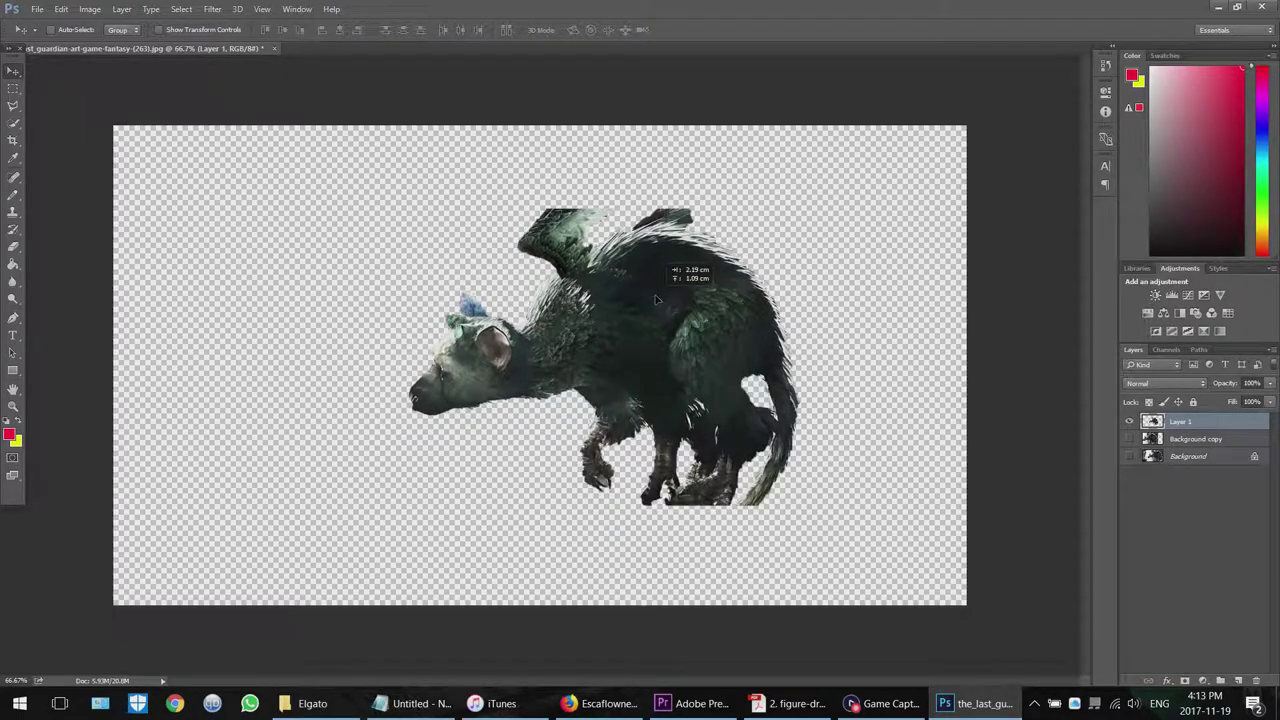
Open the lion-and-boy photo 267740-Sepik.jpg.
left_click(37, 9)
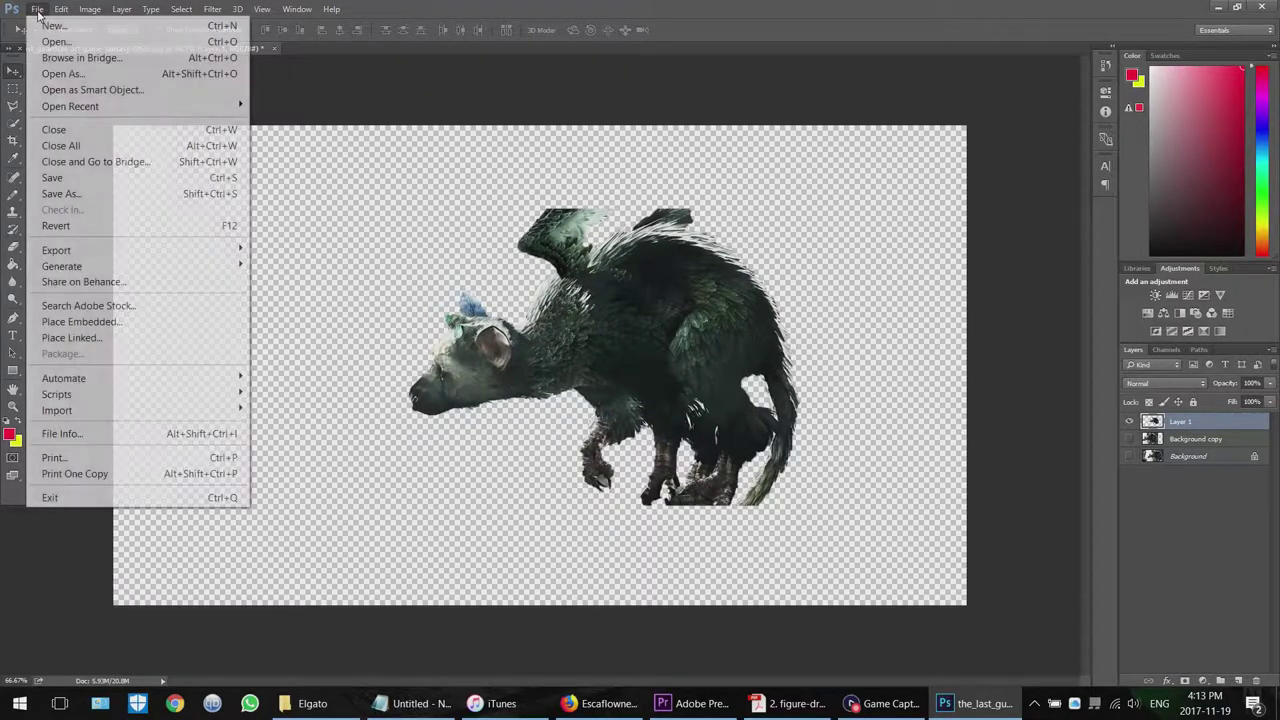
left_click(60, 43)
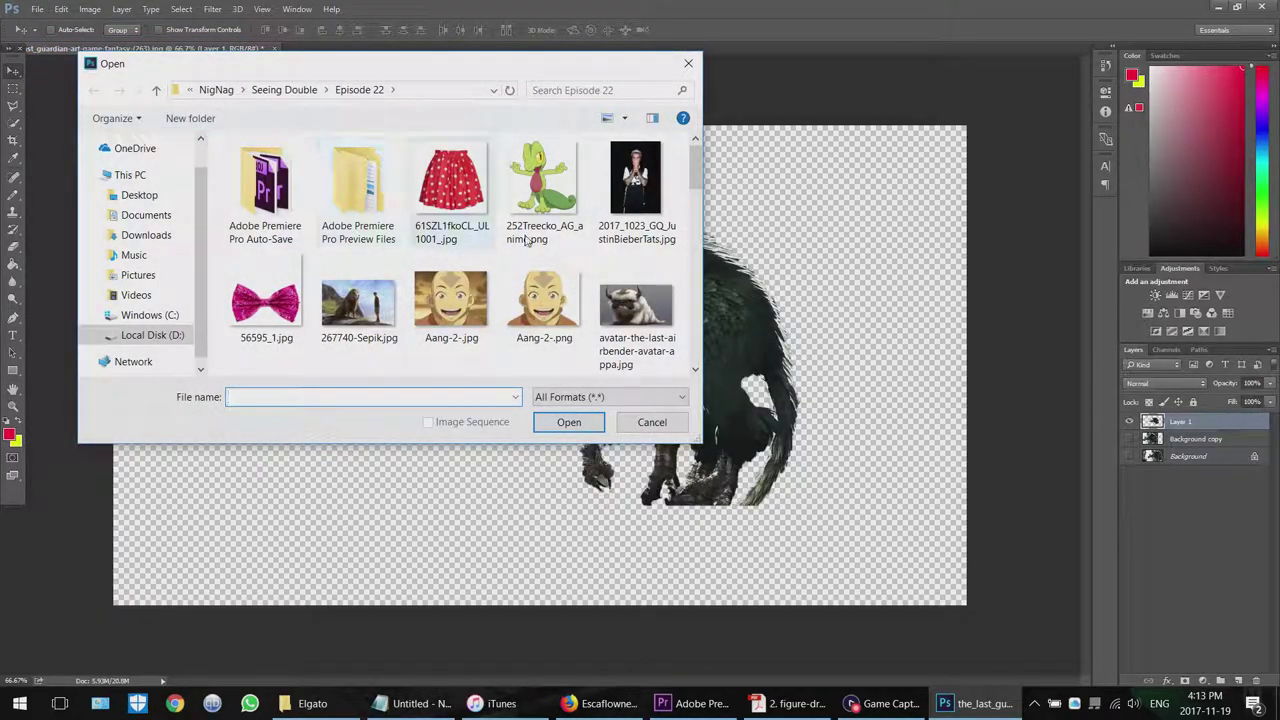
scroll(400, 250, "down", 2)
left_click(350, 196)
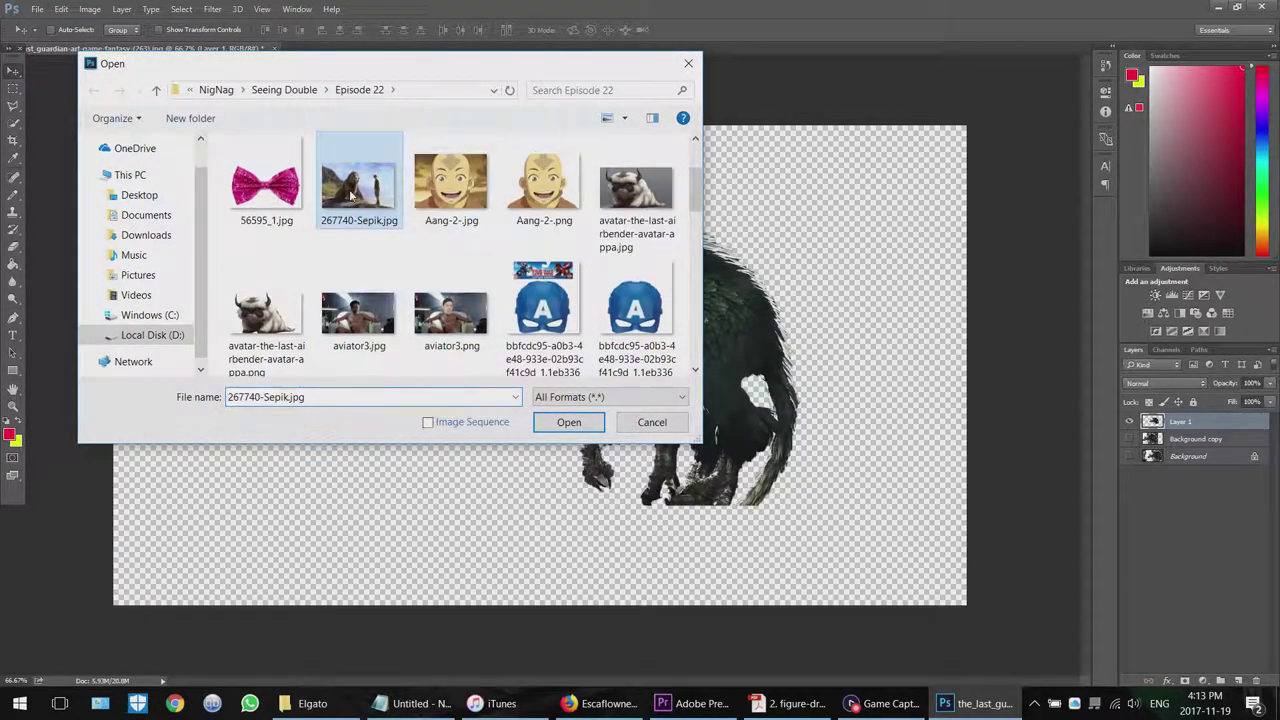
left_click(568, 422)
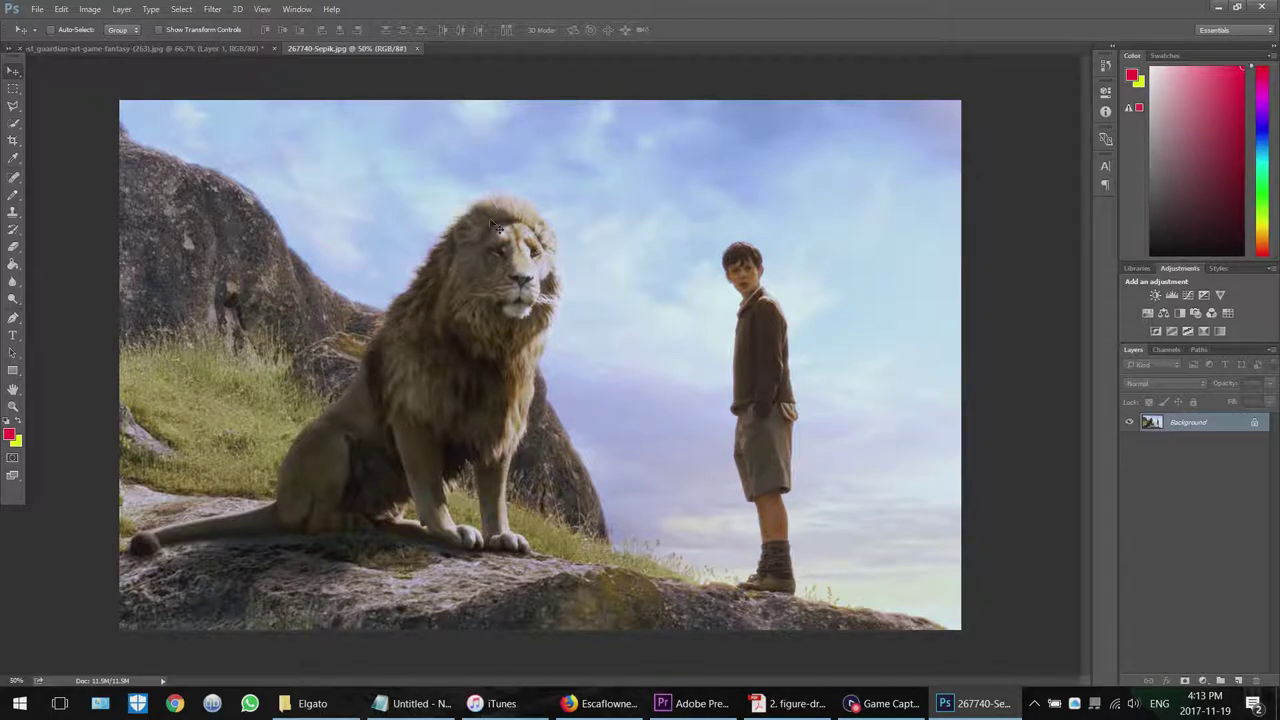
Copy Trico from the guardian file, paste it into 267740-Sepik.jpg, and place it right of the lion.
left_click(247, 47)
left_click(302, 47)
left_click(245, 47)
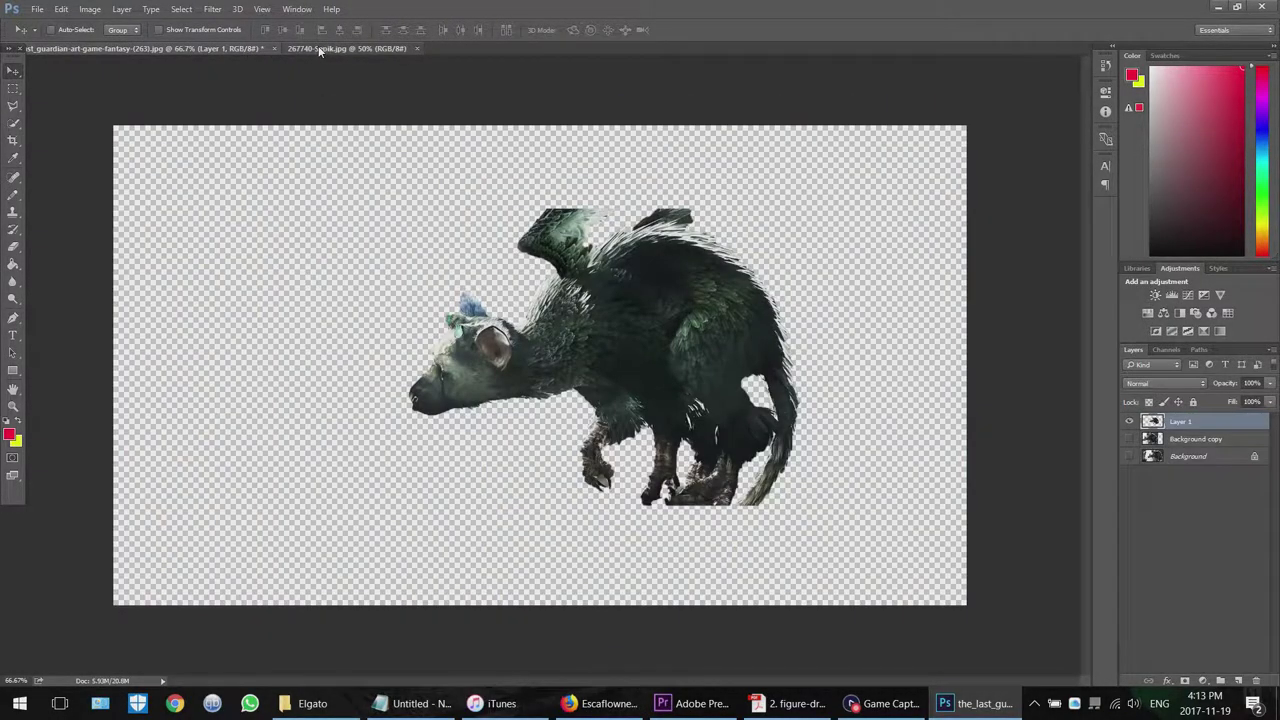
left_click(320, 48)
left_click(262, 48)
left_click_drag(642, 319, 613, 346)
key("ctrl")
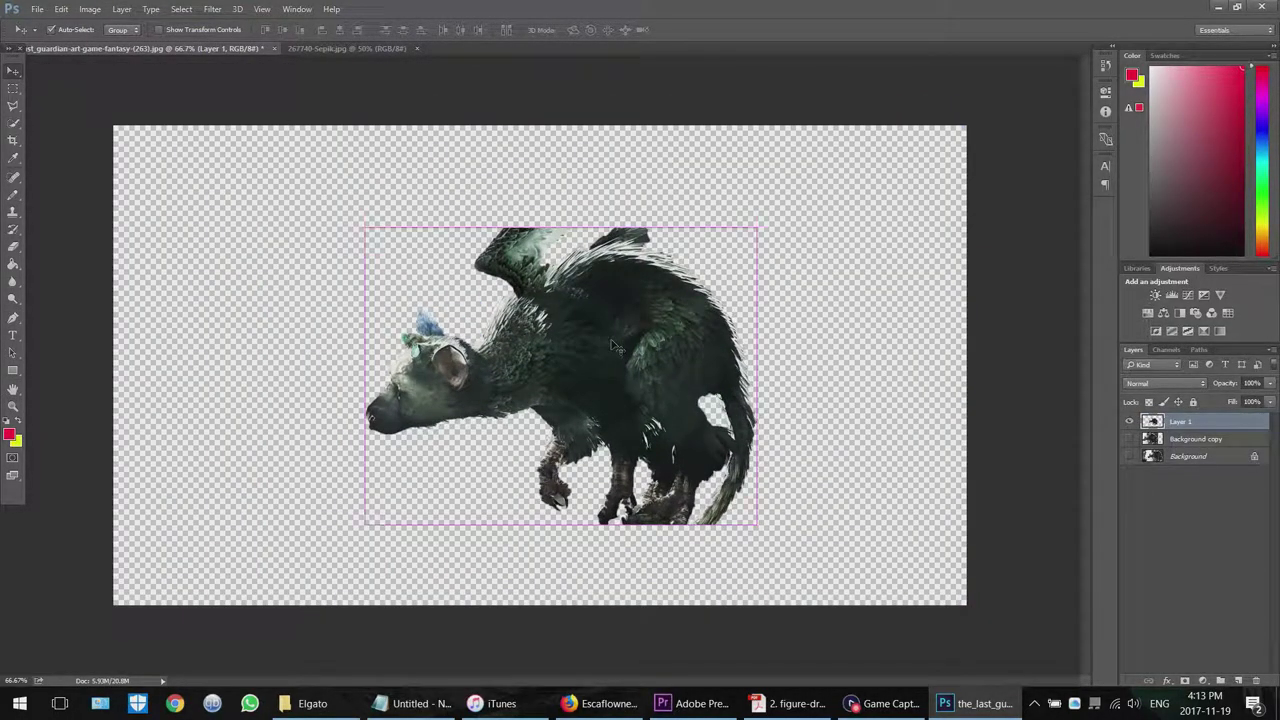
left_click(368, 49)
key("ctrl+v")
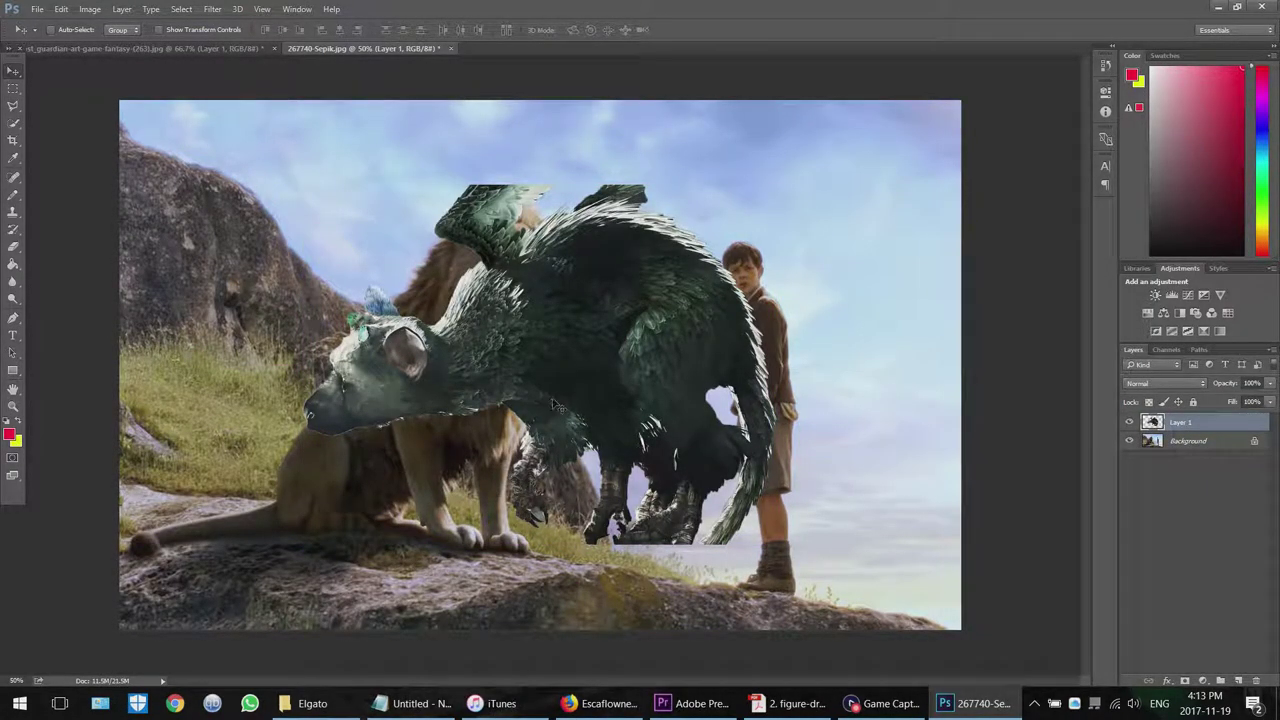
left_click_drag(556, 405, 692, 373)
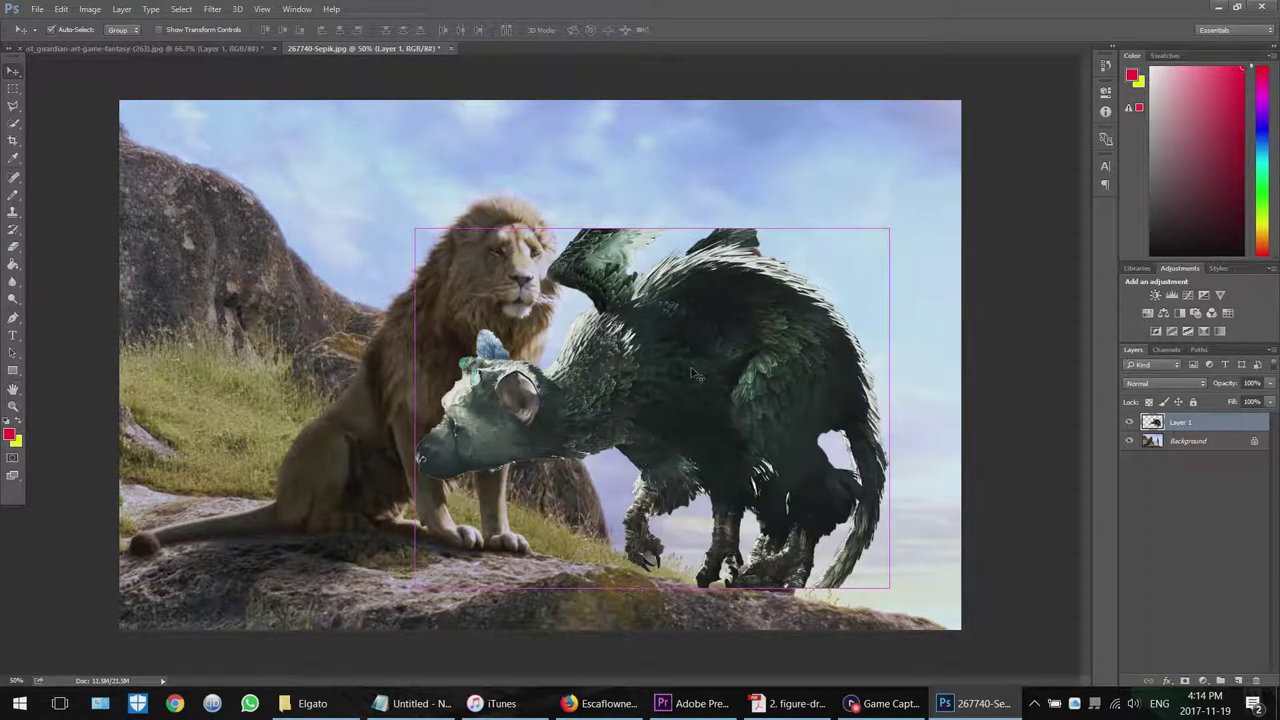
Free-transform the creature layer, enlarging it to about 116% and adjusting its tilt.
key("ctrl+t")
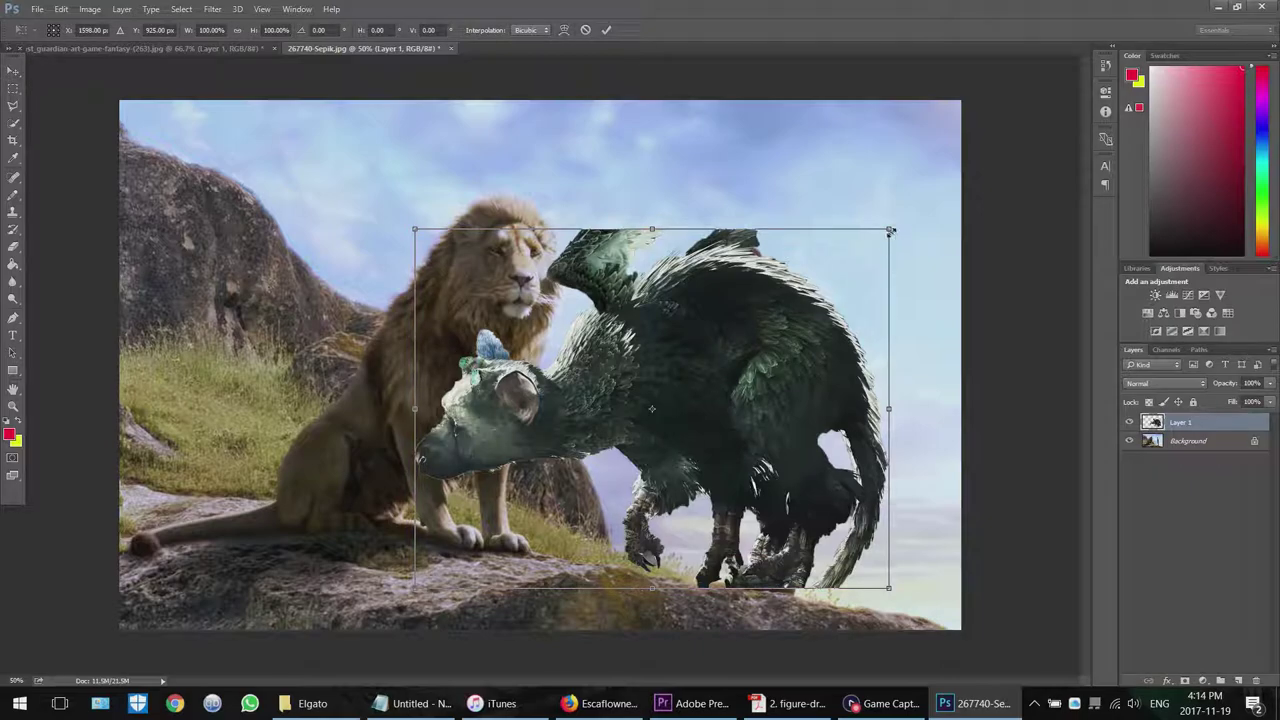
mouse_move(890, 231)
left_mouse_down()
mouse_move(957, 171)
mouse_move(870, 242)
left_mouse_up()
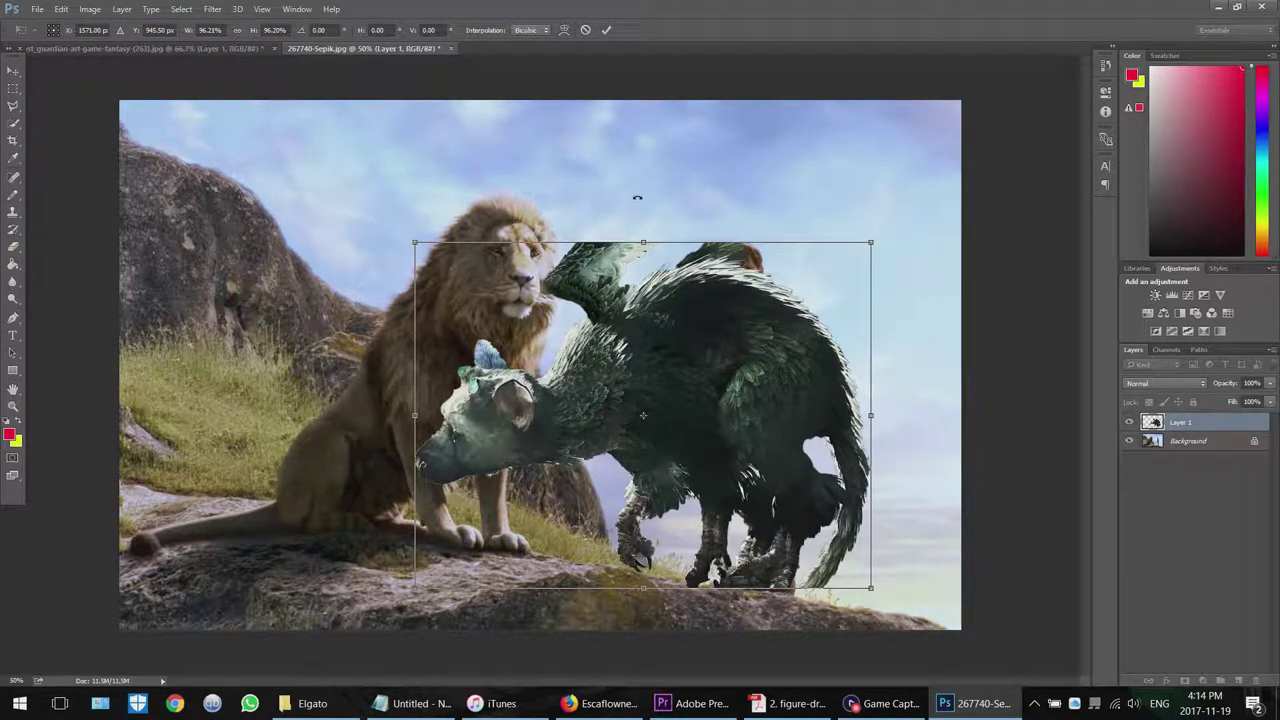
left_click_drag(637, 199, 717, 271)
left_click_drag(483, 190, 394, 93)
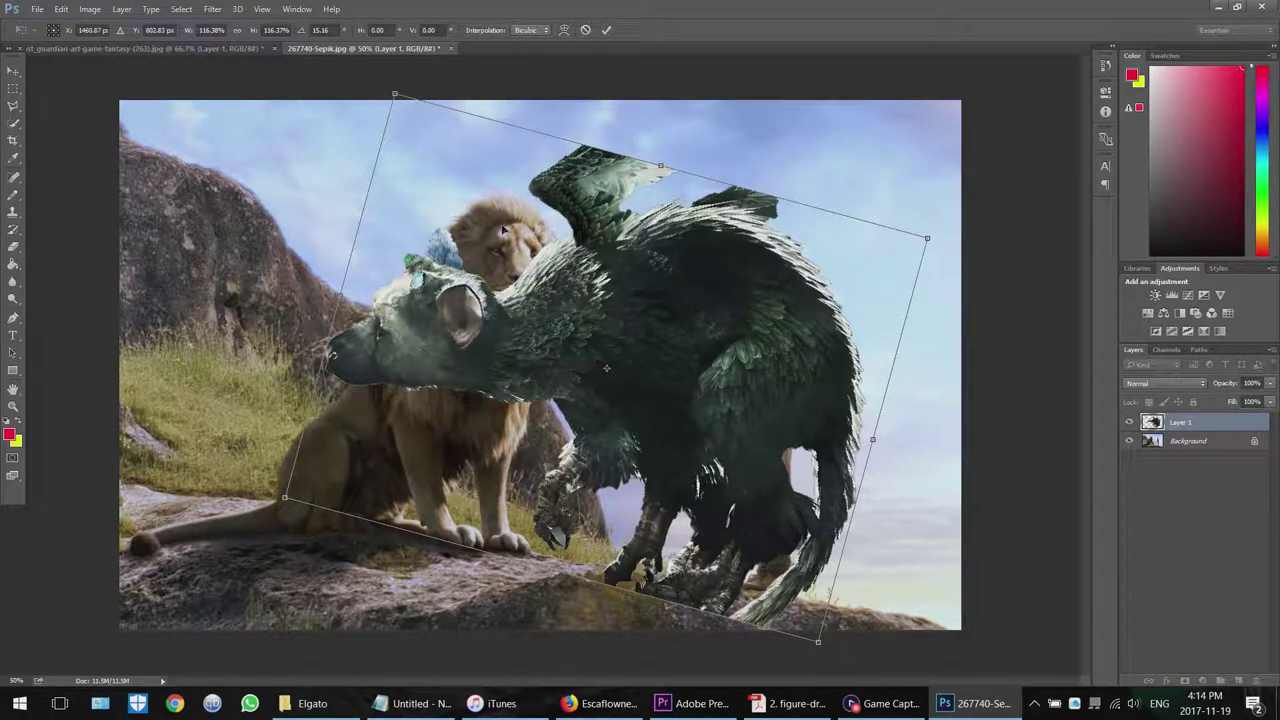
mouse_move(592, 219)
left_mouse_down()
mouse_move(680, 185)
mouse_move(712, 198)
mouse_move(697, 212)
mouse_move(573, 219)
left_mouse_up()
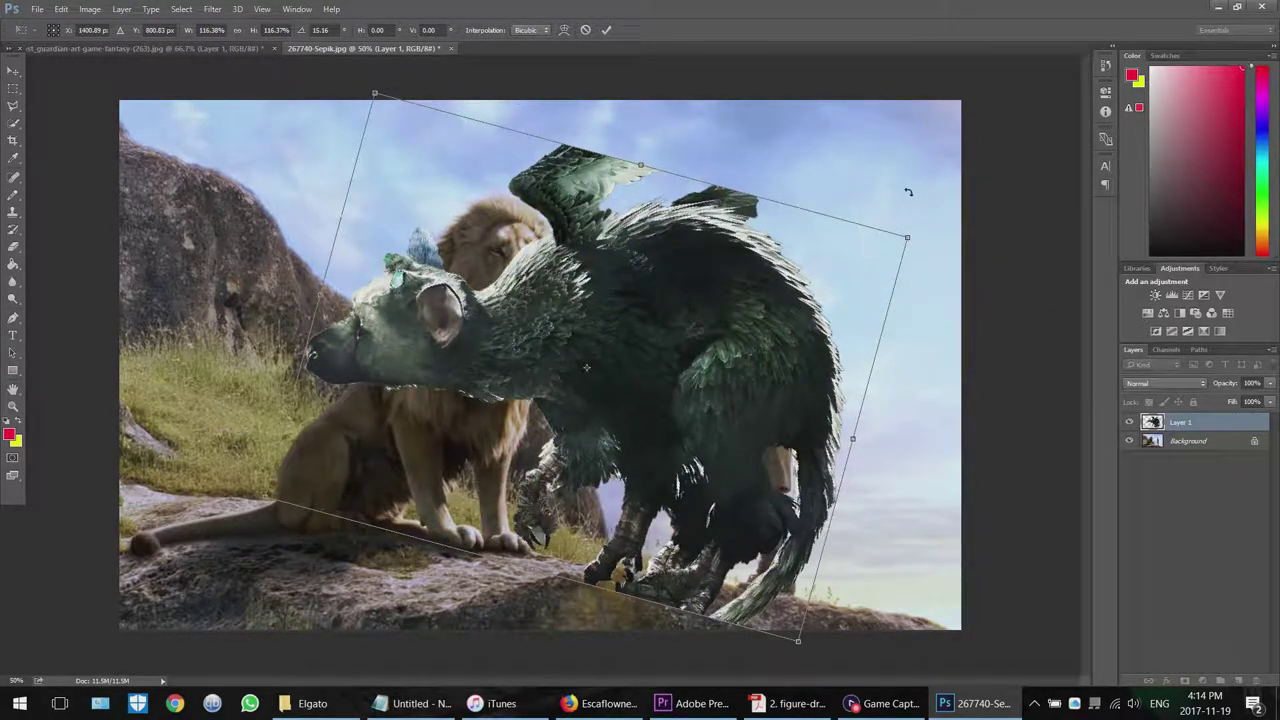
left_click_drag(910, 200, 836, 172)
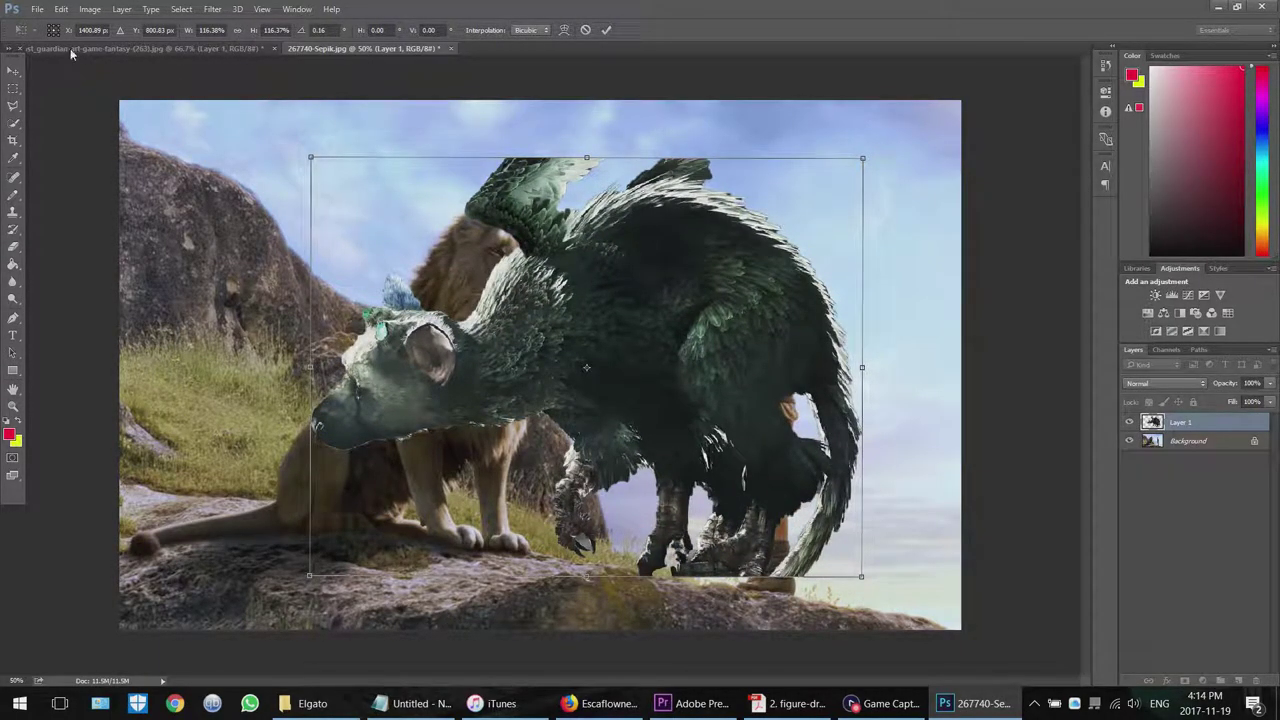
Flip the creature horizontally, move it left onto the rock, enlarge it and commit.
left_click(63, 12)
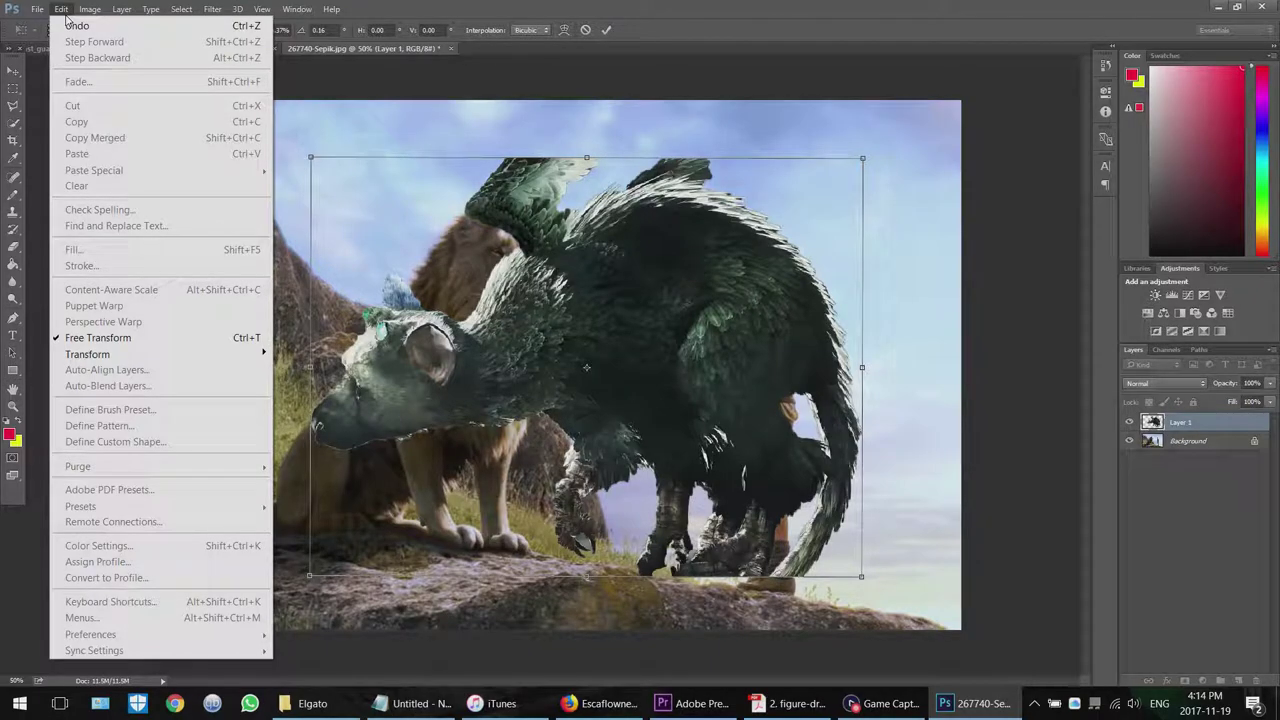
mouse_move(228, 358)
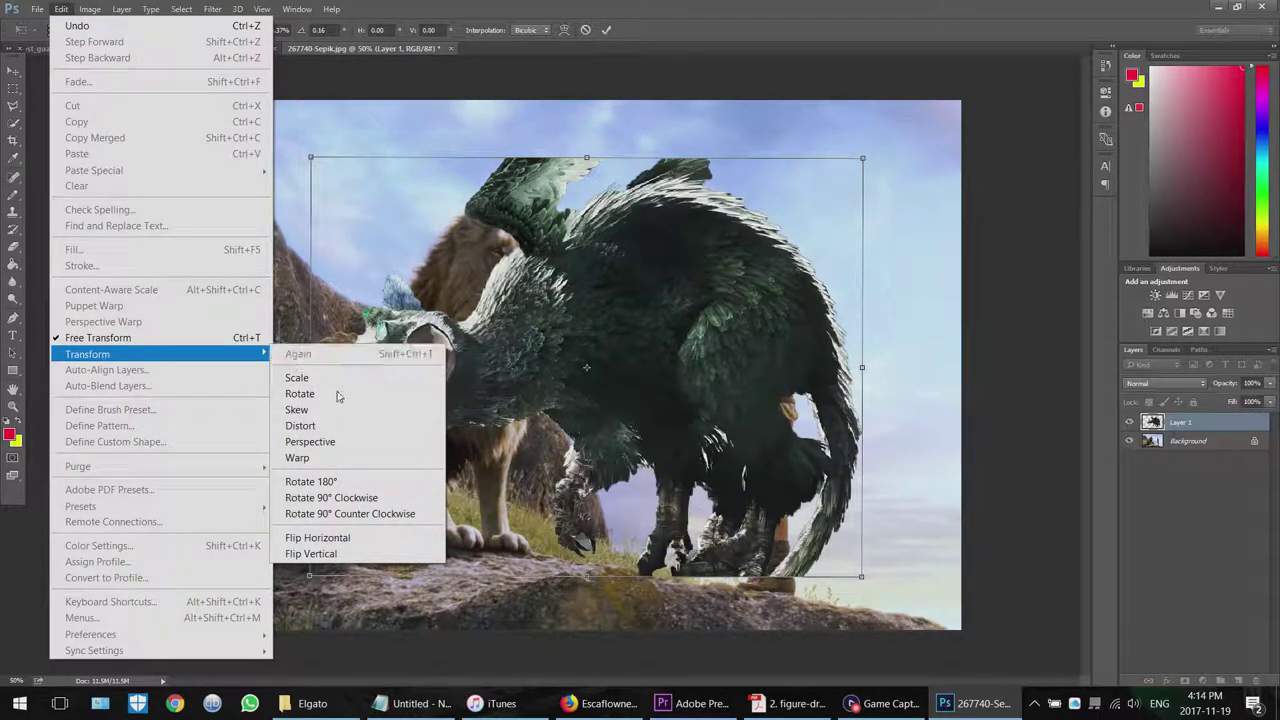
left_click(380, 537)
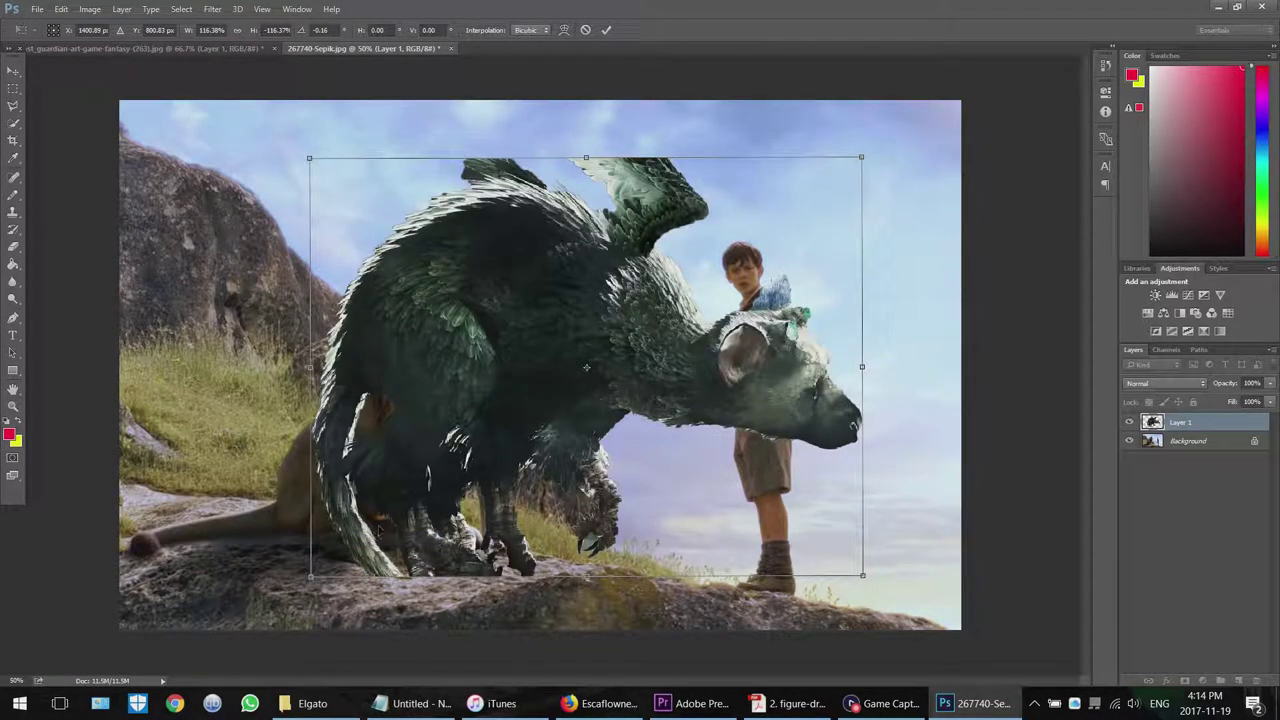
left_click_drag(520, 360, 349, 346)
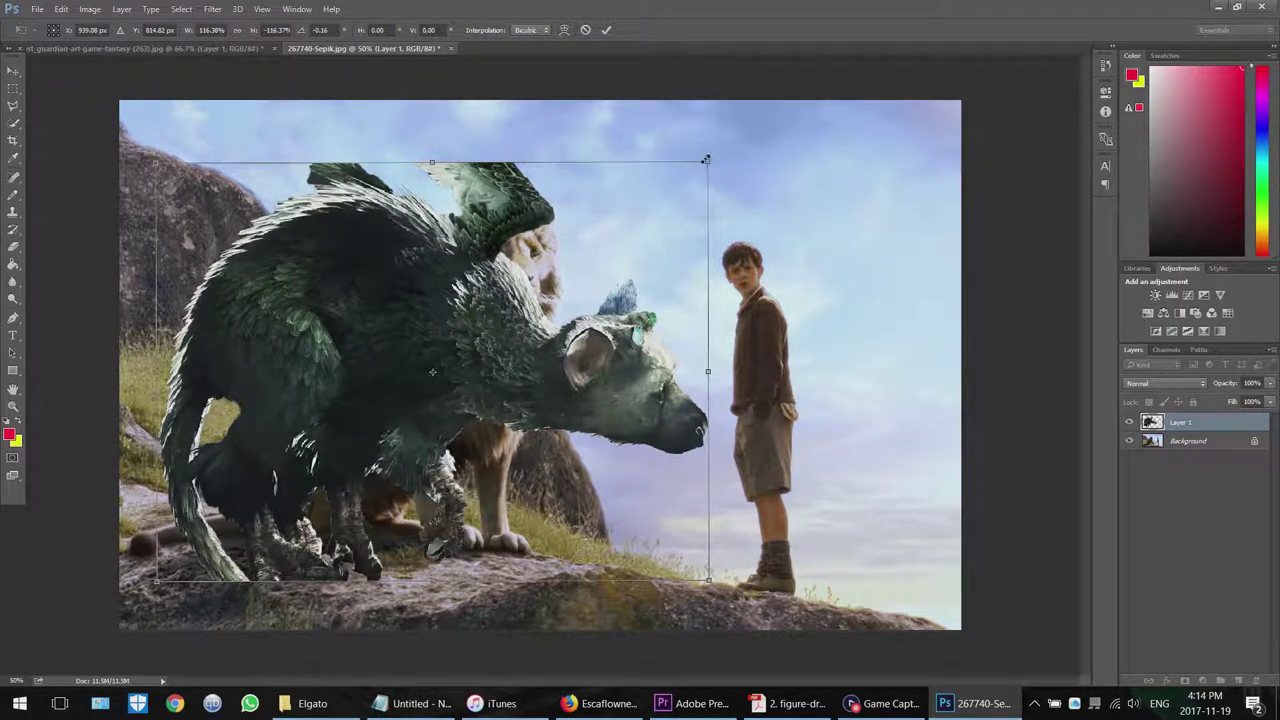
left_click_drag(709, 161, 751, 116)
left_click_drag(475, 255, 440, 270)
key("Return")
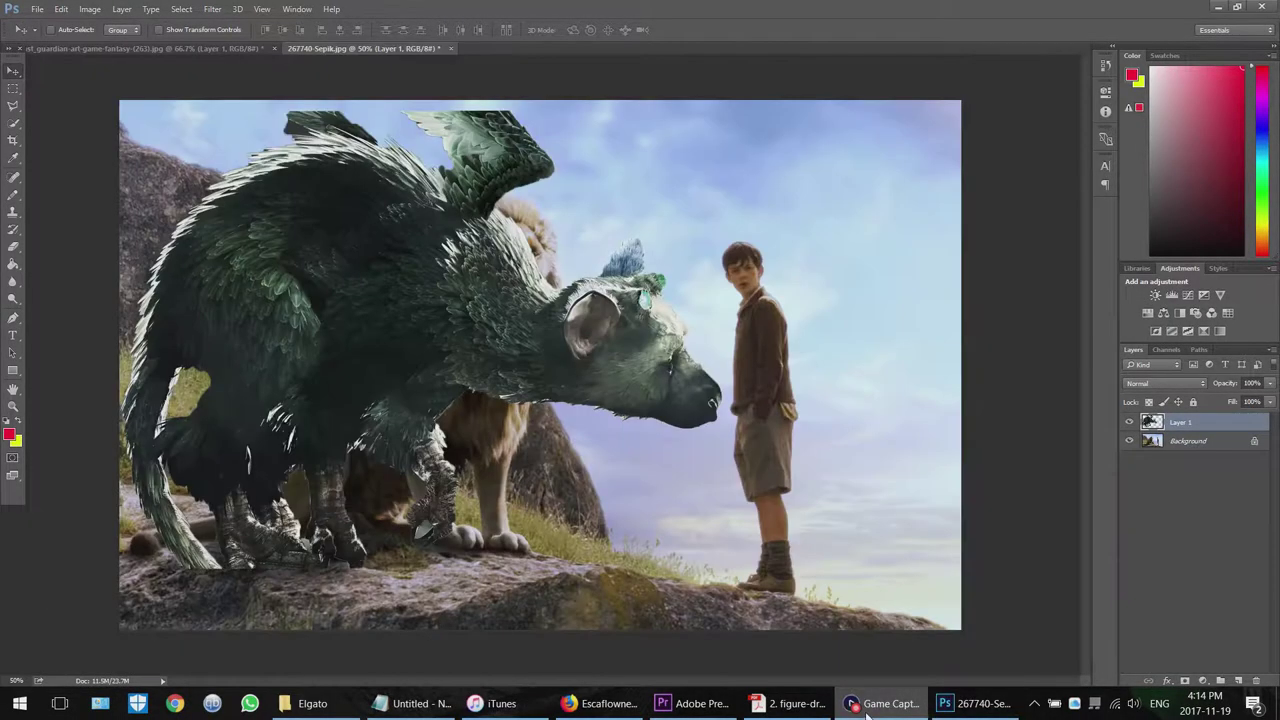
Nudge the creature into place so its beak reaches the boy.
left_click_drag(360, 344, 380, 350)
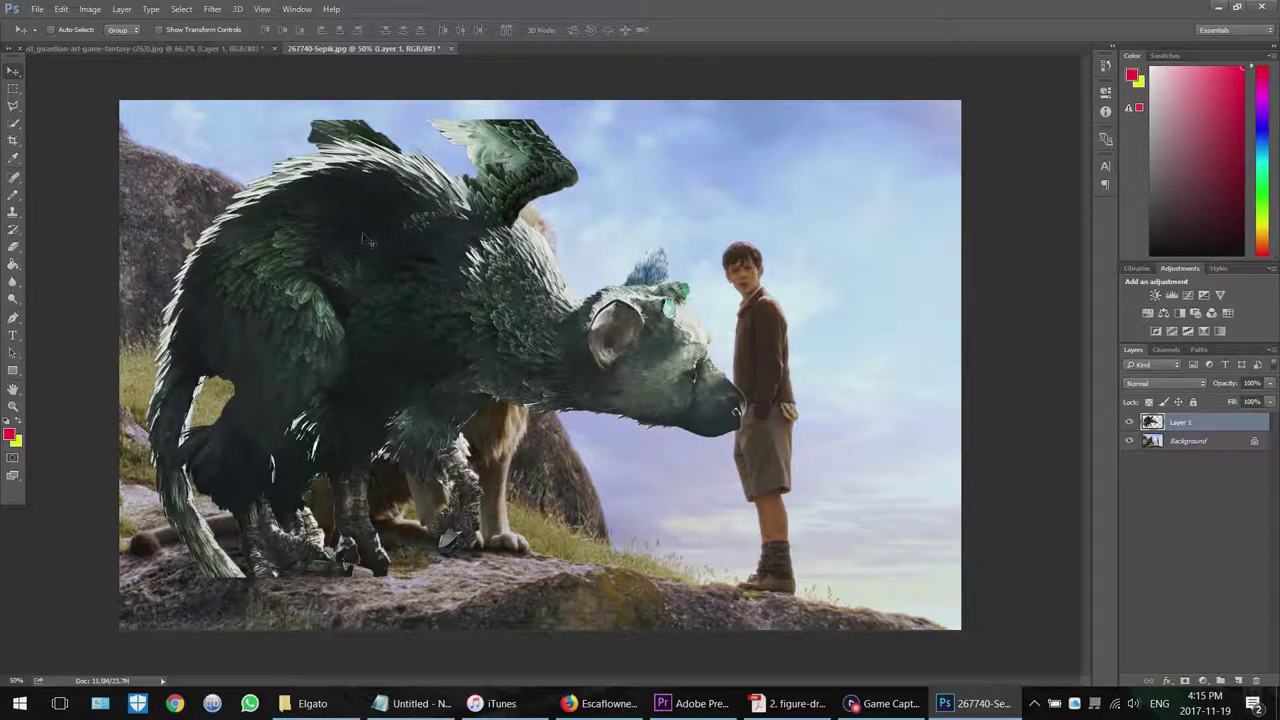
left_click_drag(395, 248, 367, 261)
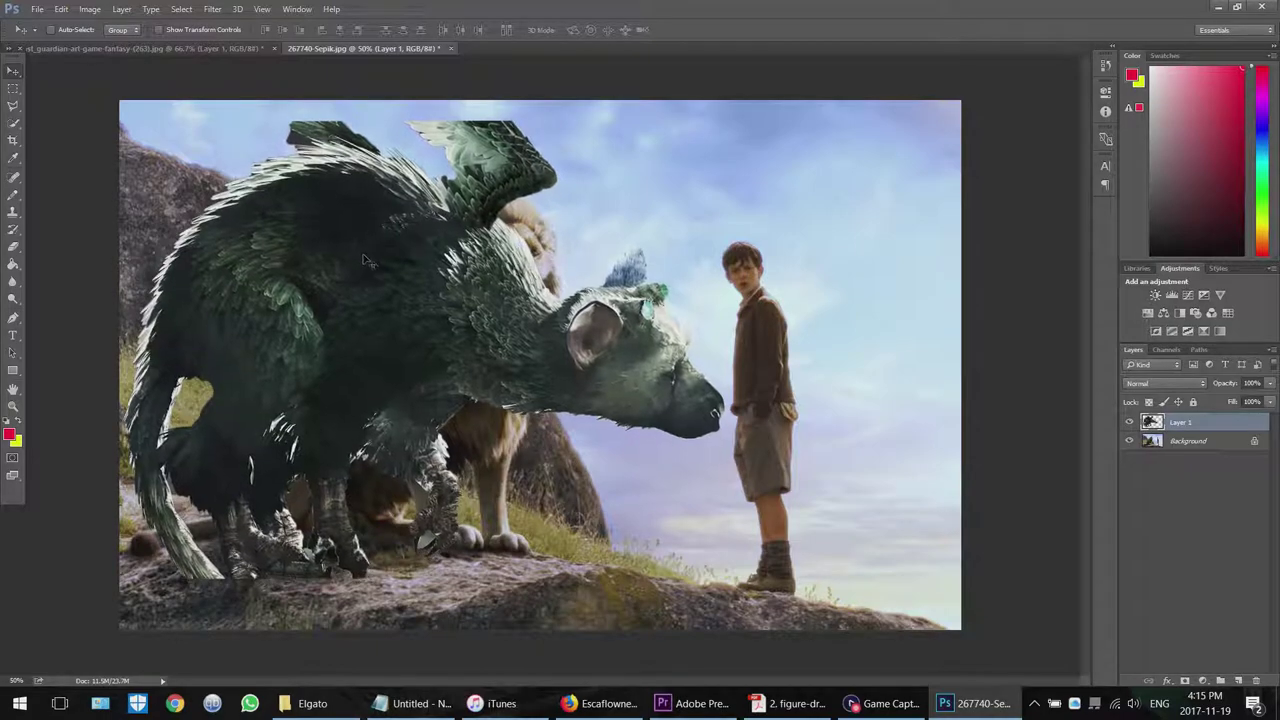
left_click(14, 123)
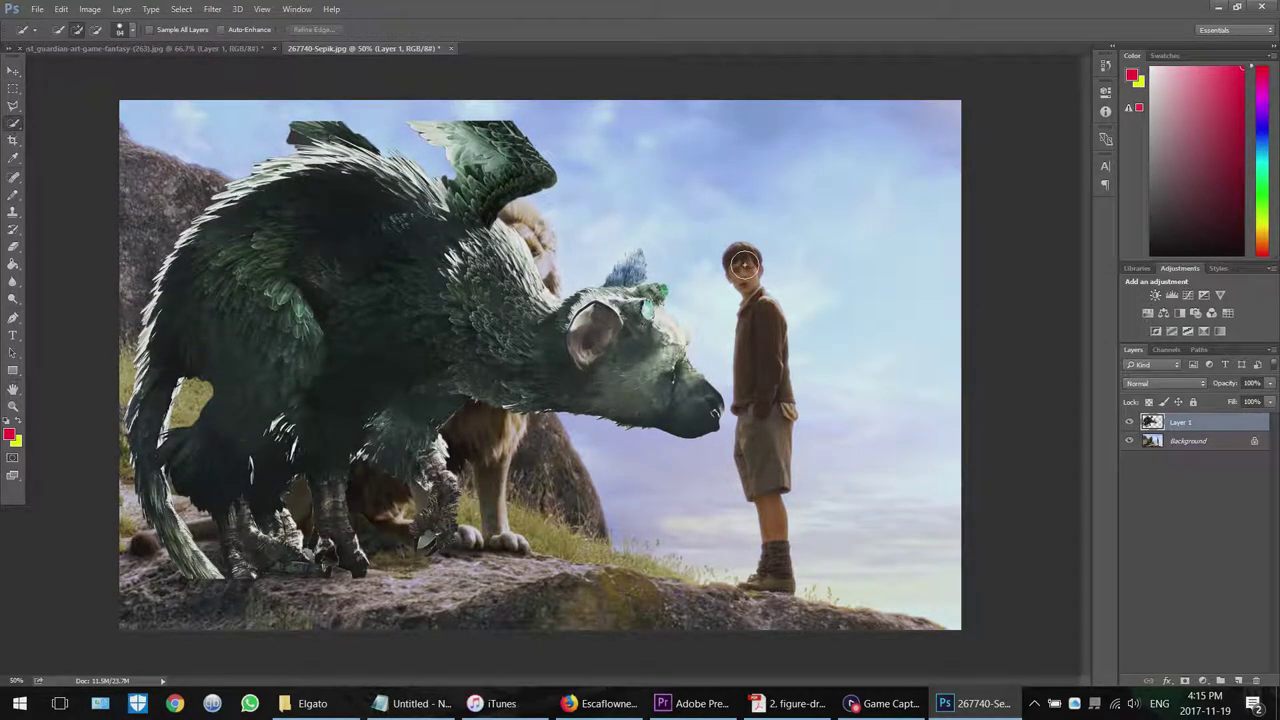
Quick-select the boy on the Background layer, excluding the sky, and copy him to Layer 2.
left_click(1197, 440)
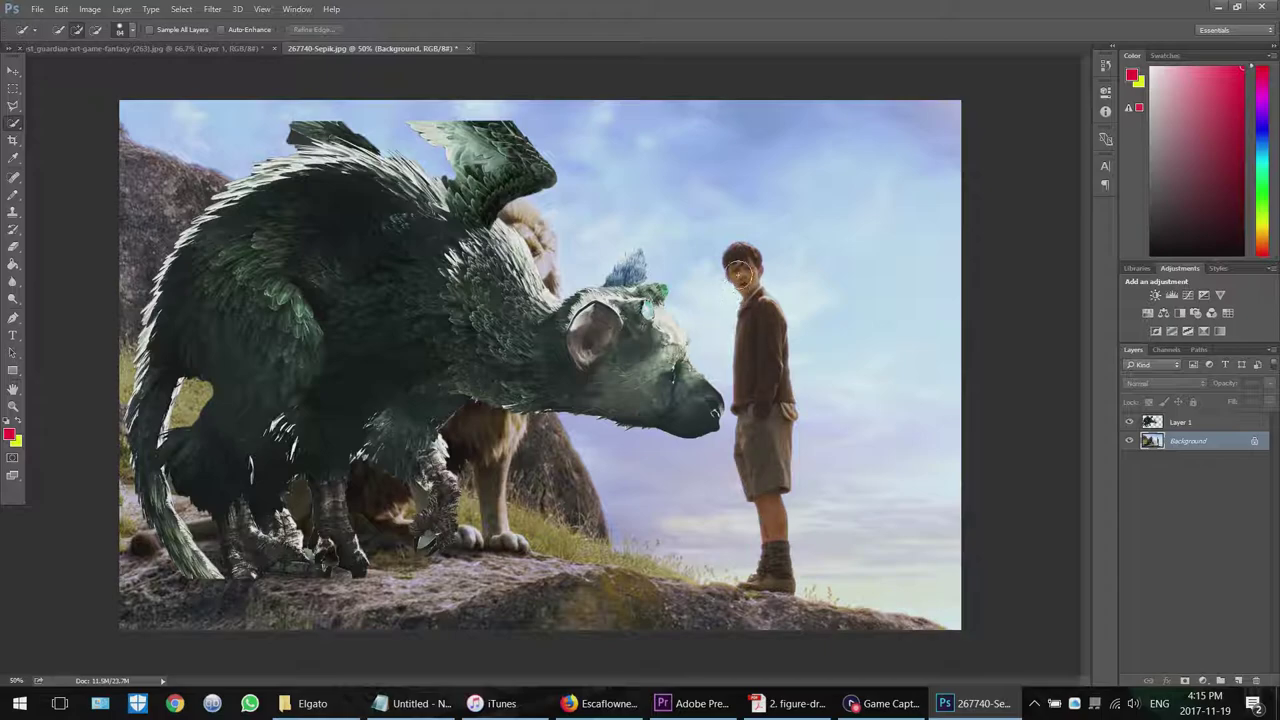
left_click_drag(738, 272, 770, 585)
mouse_move(731, 528)
left_mouse_down()
mouse_move(737, 548)
mouse_move(739, 521)
mouse_move(746, 543)
mouse_move(732, 438)
left_mouse_up()
left_click_drag(719, 318, 722, 296)
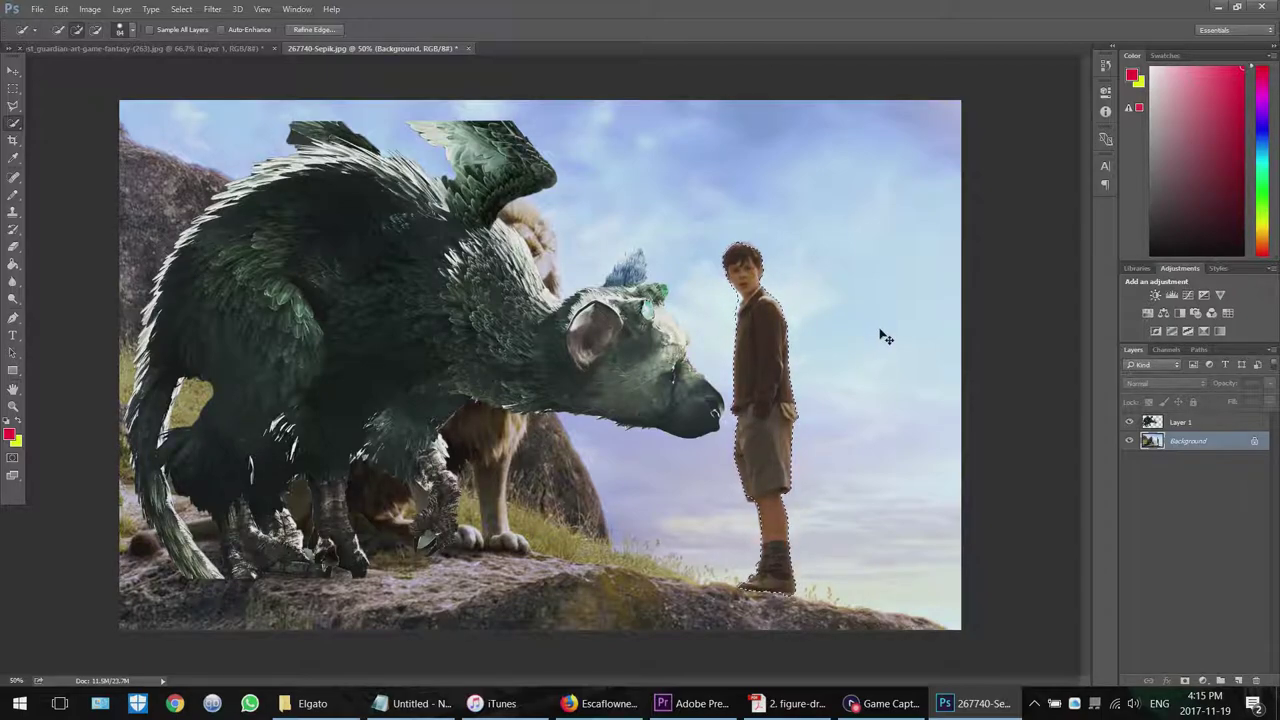
key("ctrl+j")
key("v")
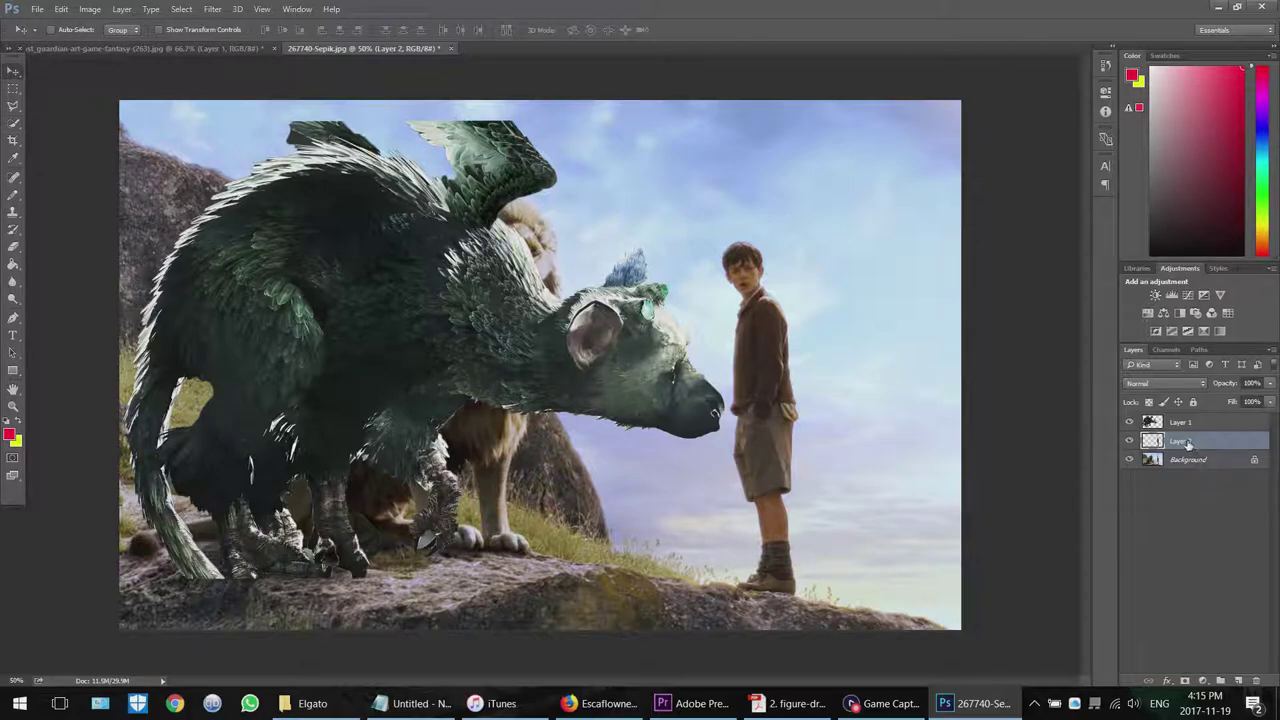
left_click_drag(1188, 444, 1167, 426)
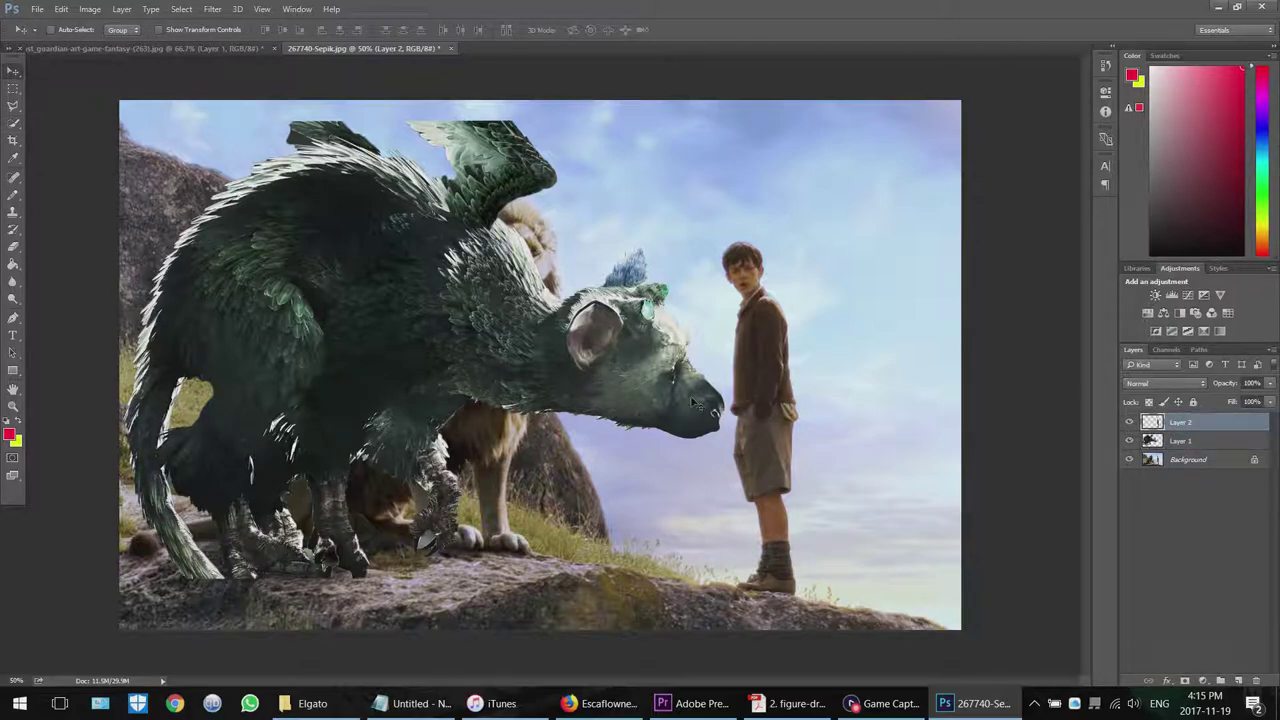
Move the creature on Layer 1 right and down, and stack Layer 2 above it.
mouse_move(800, 390)
left_mouse_down()
mouse_move(622, 377)
mouse_move(785, 377)
mouse_move(800, 389)
left_mouse_up()
left_click(1192, 445)
left_click_drag(490, 367, 621, 392)
left_click_drag(1184, 444, 1185, 449)
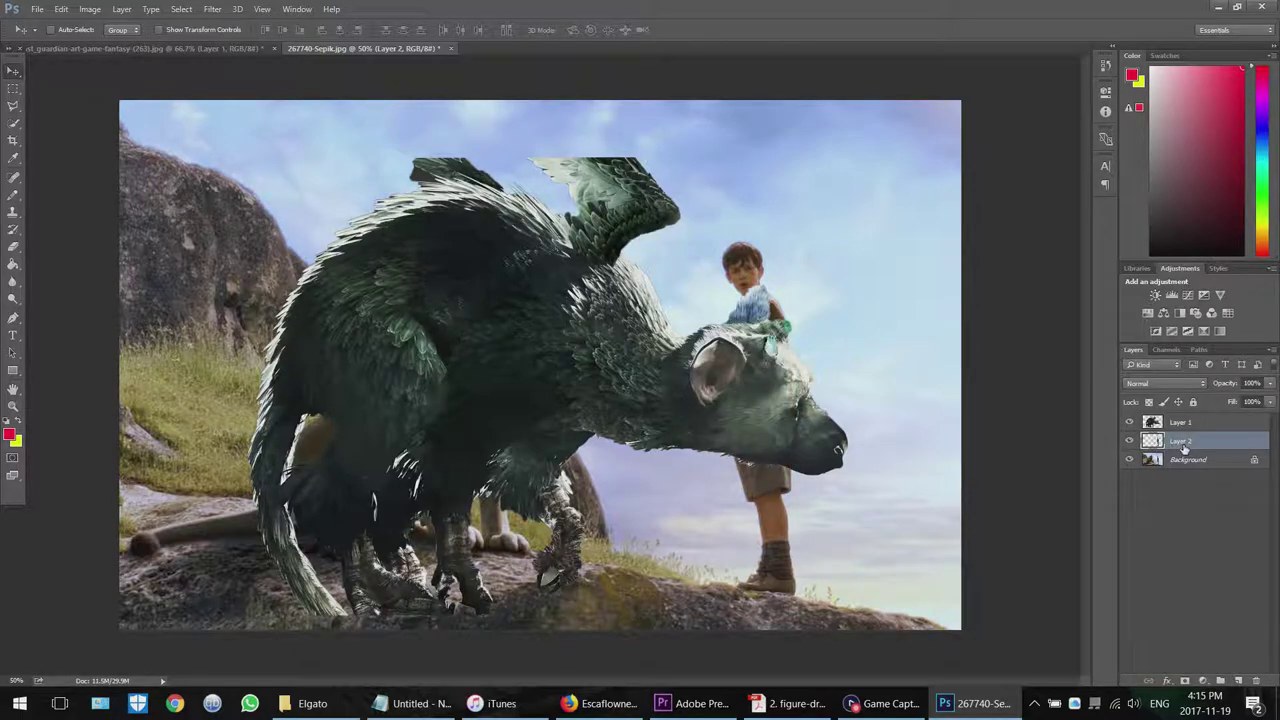
left_click_drag(1201, 446, 1203, 426)
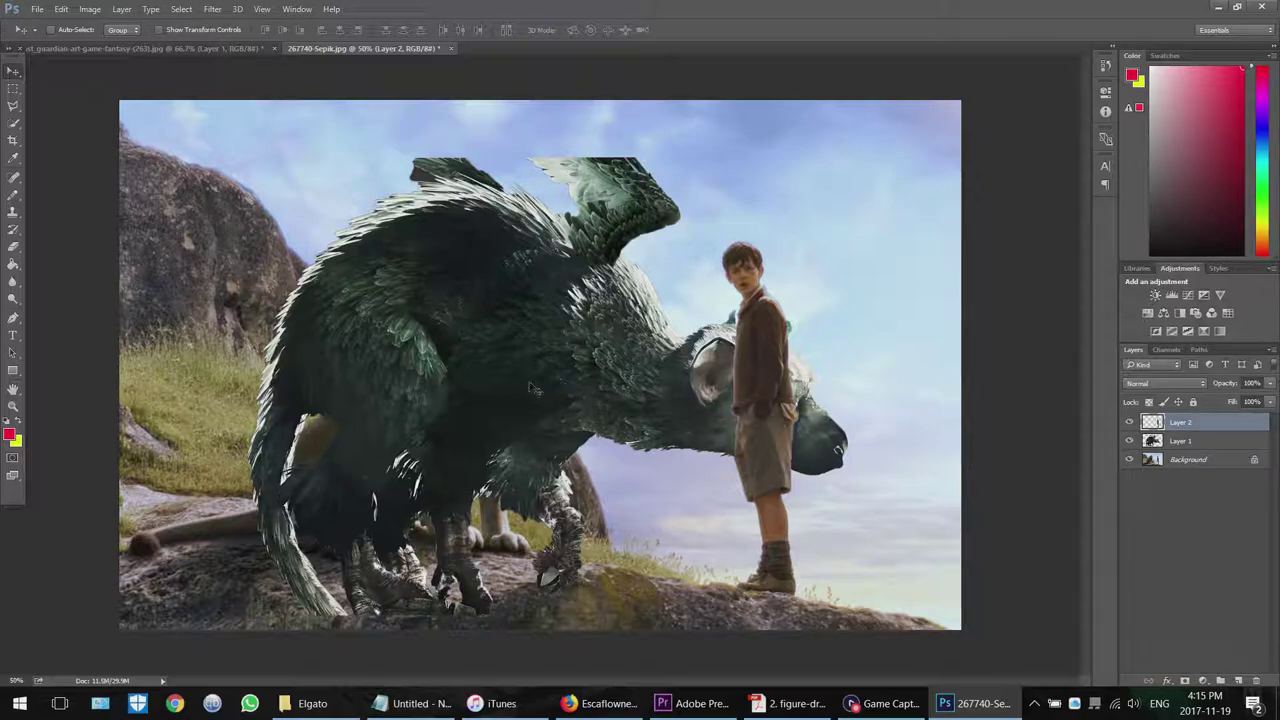
Position the boy copy so he stands in front of the creature's head.
left_click_drag(535, 386, 324, 383)
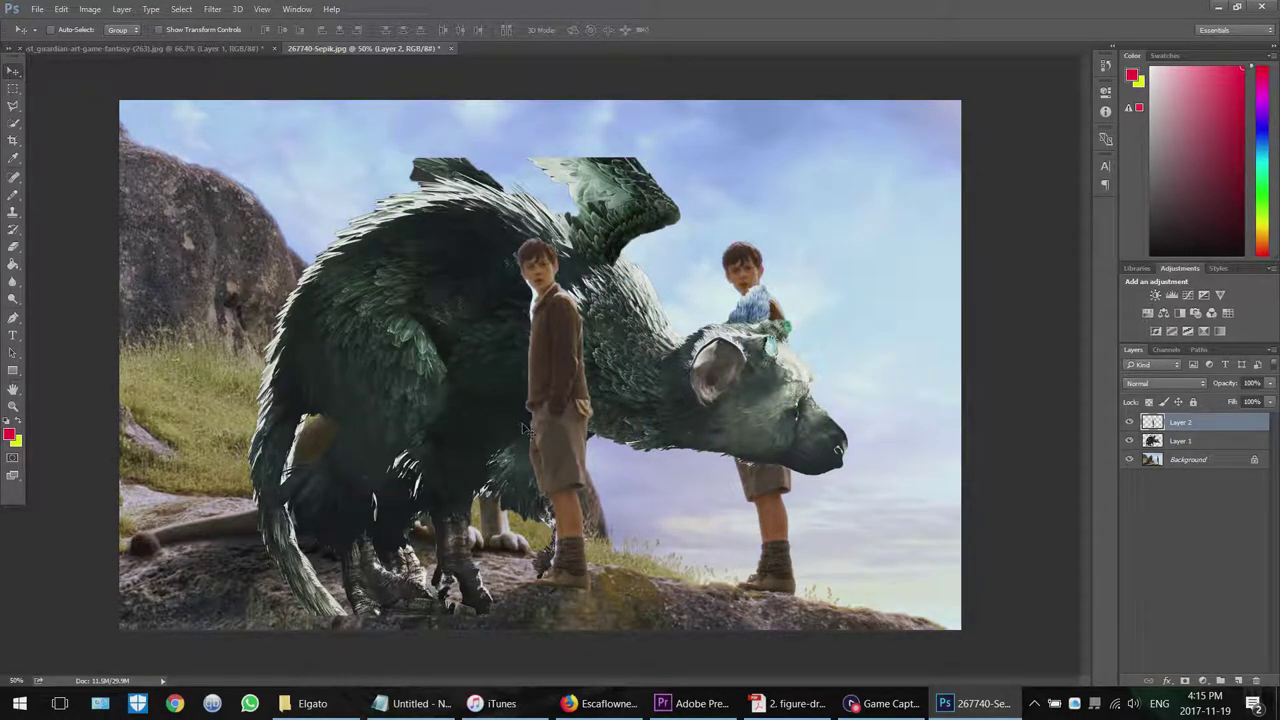
left_click_drag(530, 434, 746, 443)
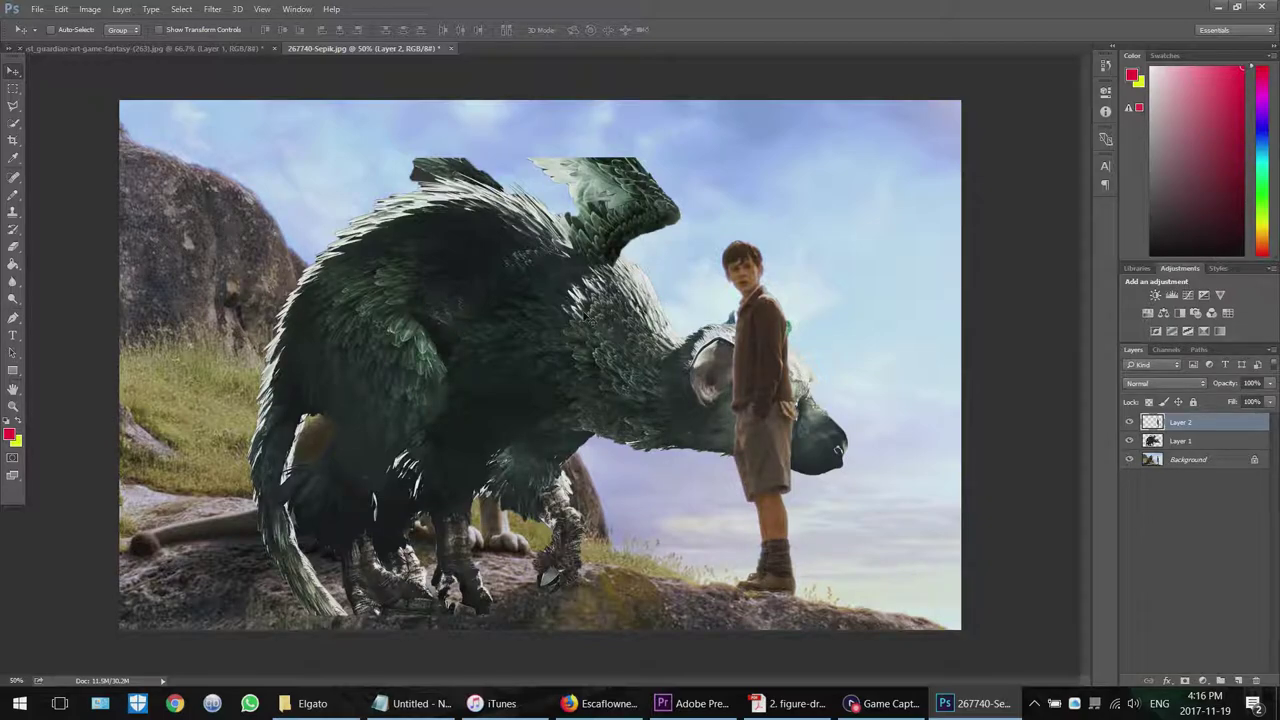
left_click(852, 704)
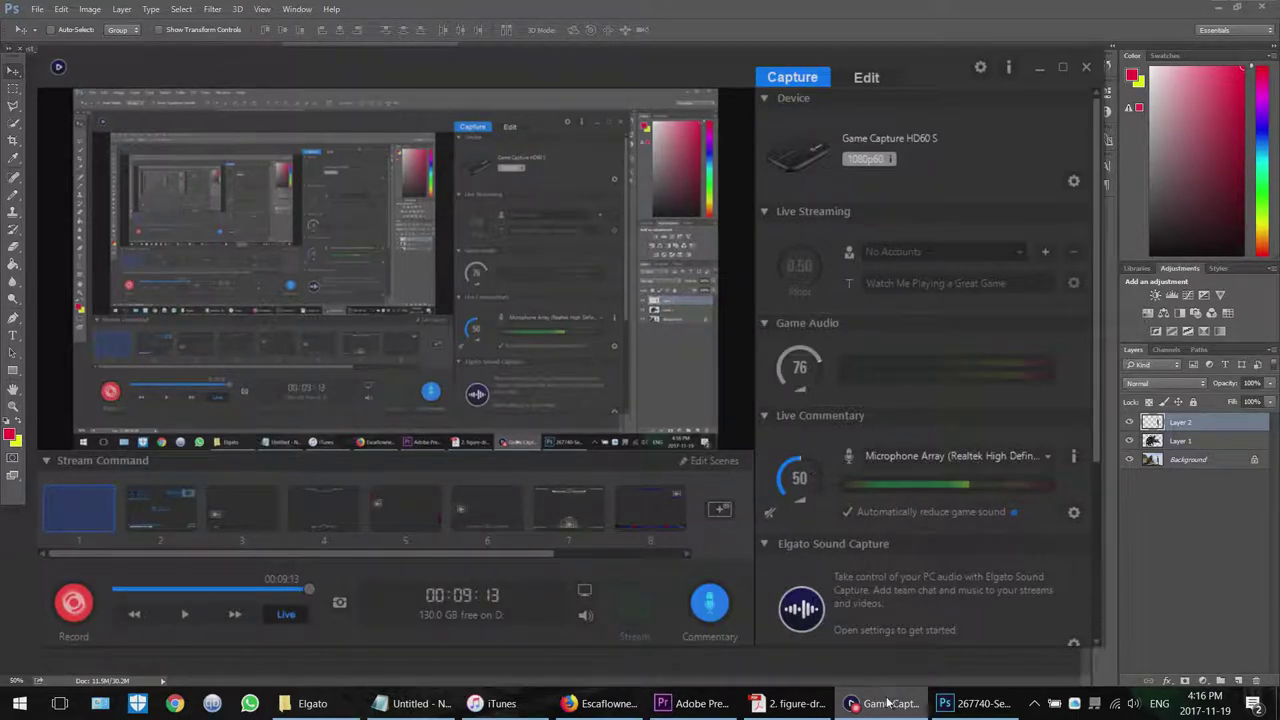